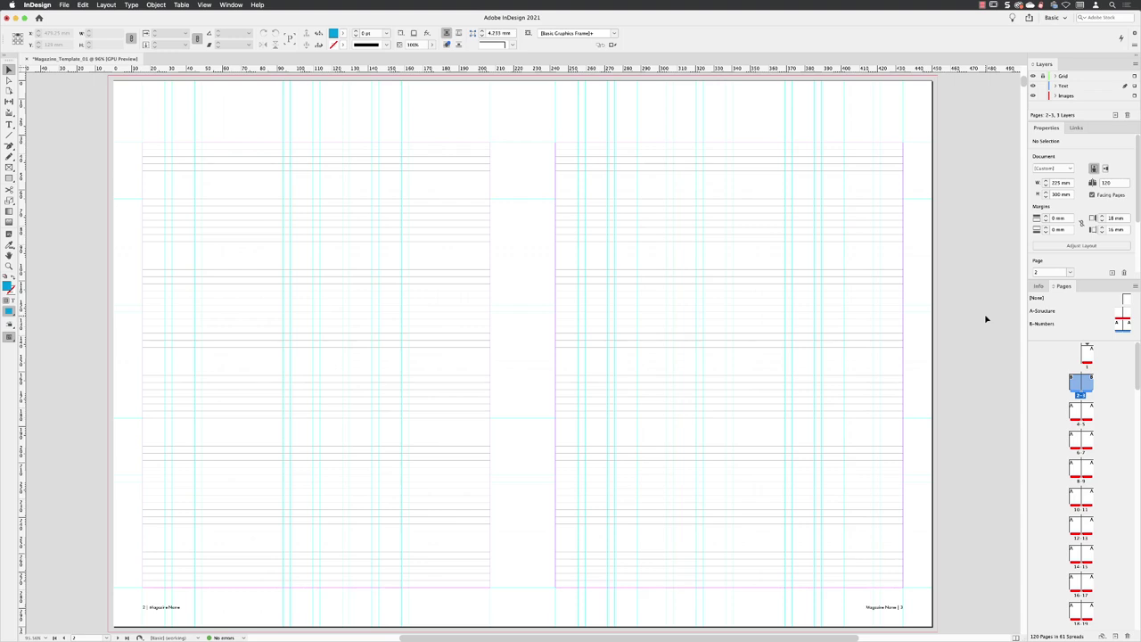
Make the Text layer the target layer and zoom into the left page's top margin
click(1056, 88)
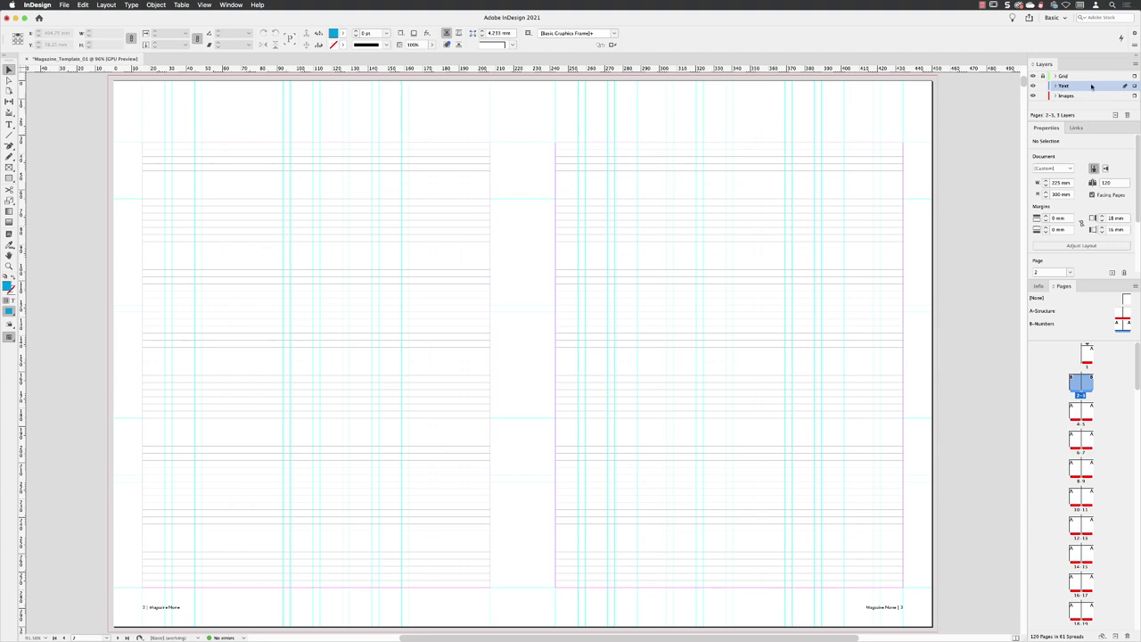
click(9, 266)
drag(214, 273, 376, 314)
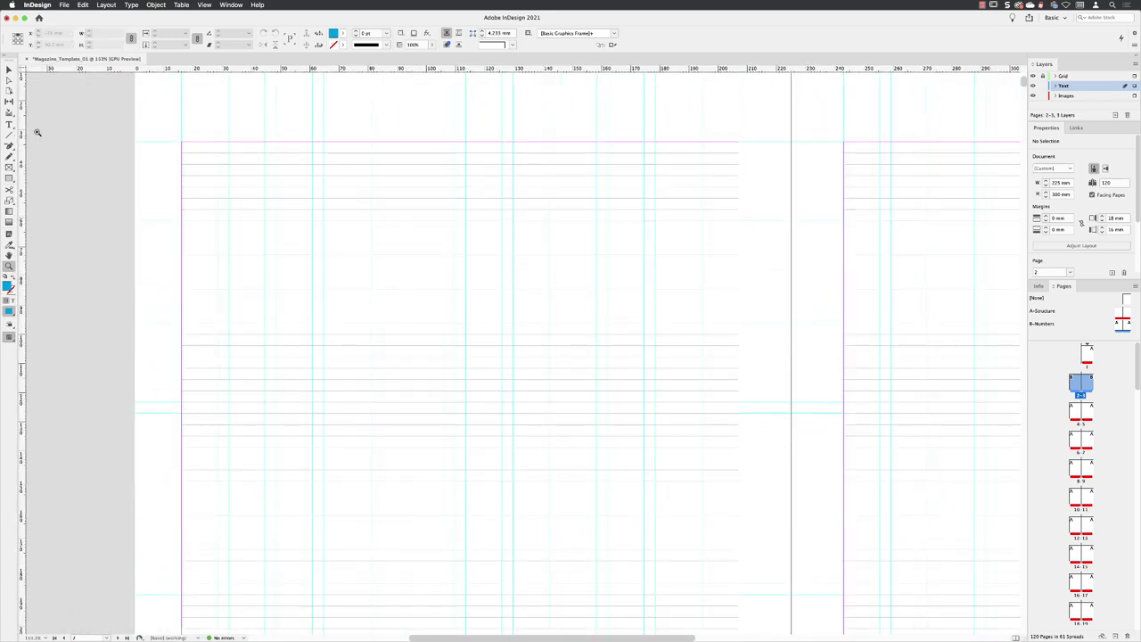
Draw a text frame from the left page's top-left margin and set it to Merriweather Regular
click(9, 125)
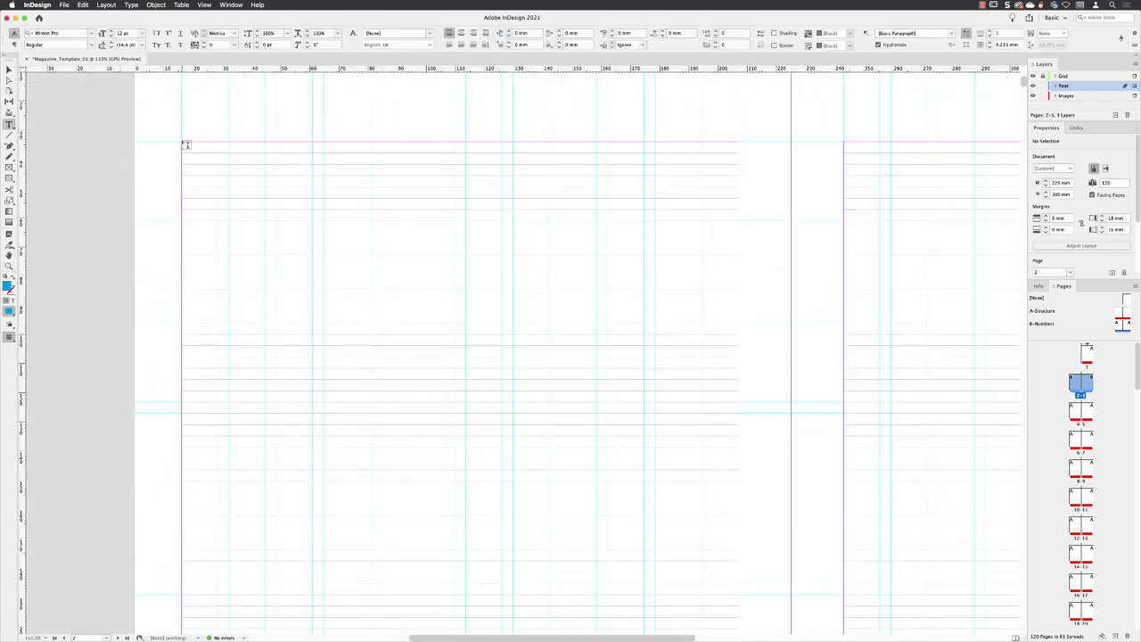
drag(182, 146, 406, 450)
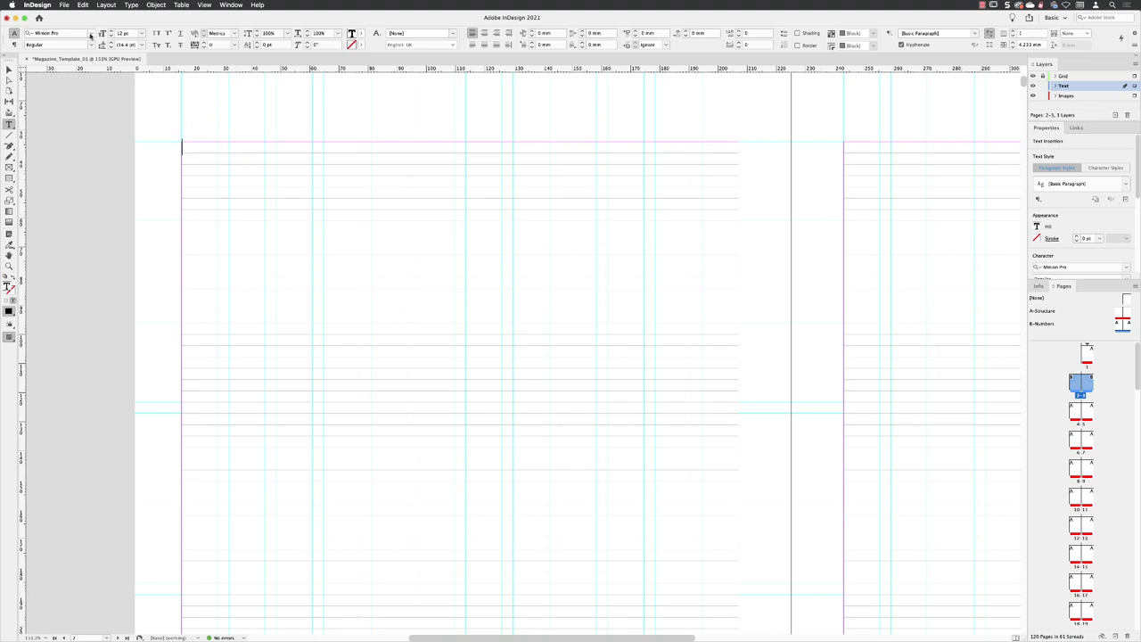
click(91, 33)
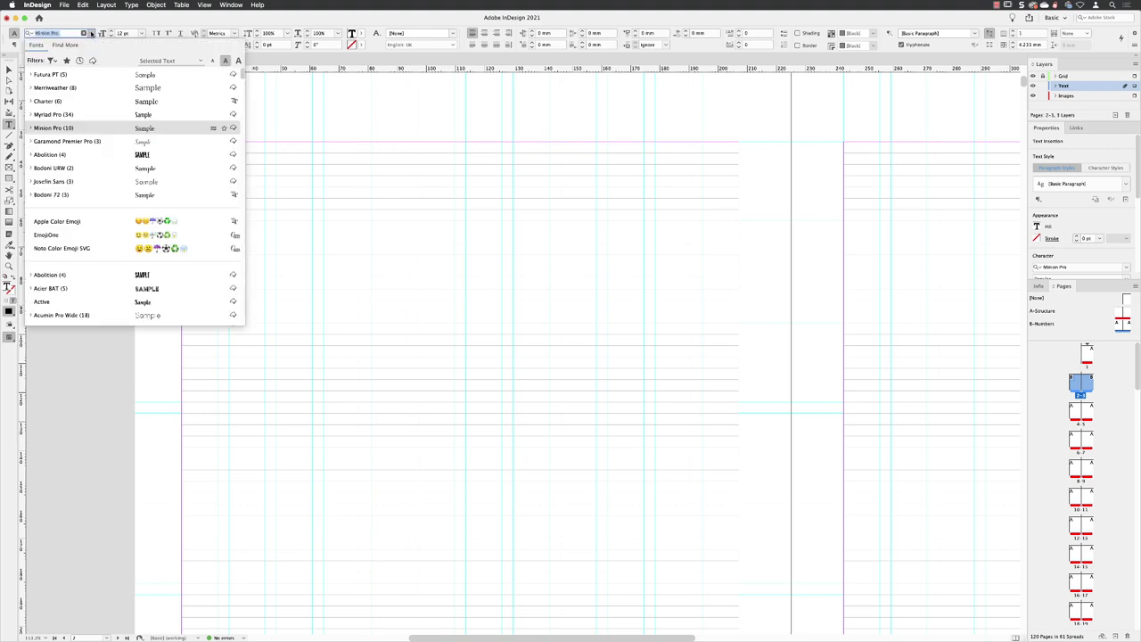
click(59, 90)
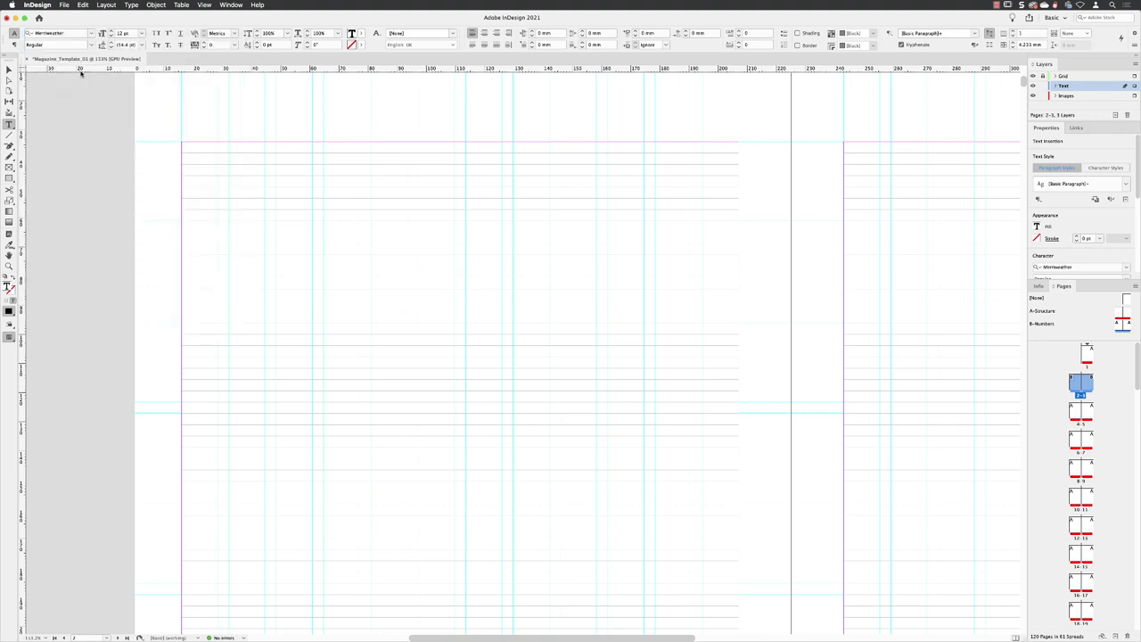
click(90, 45)
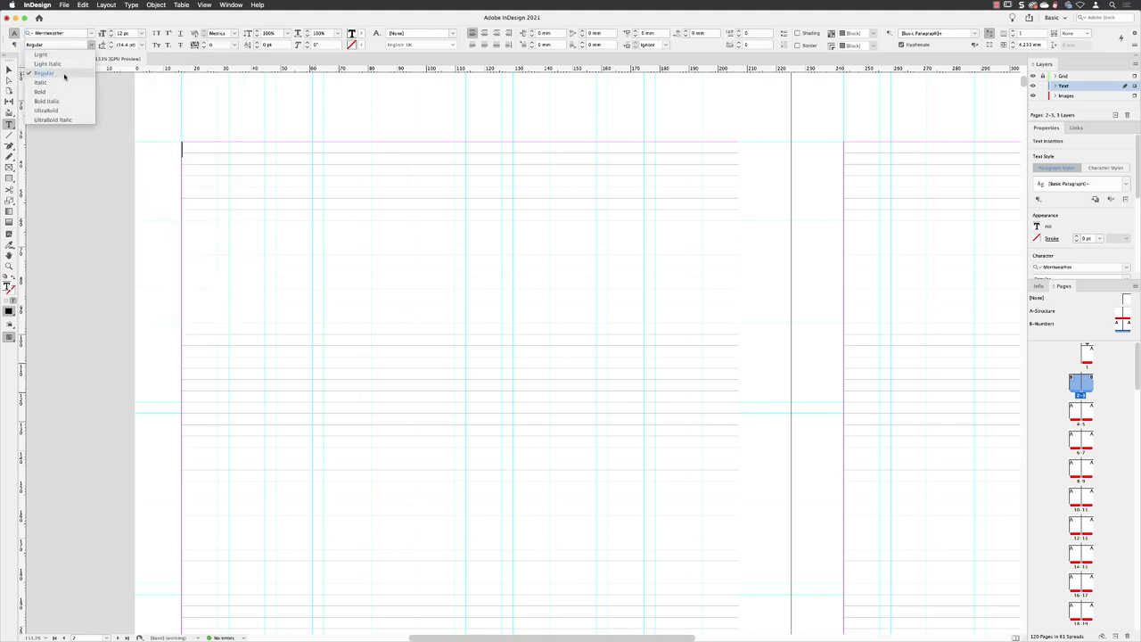
click(65, 77)
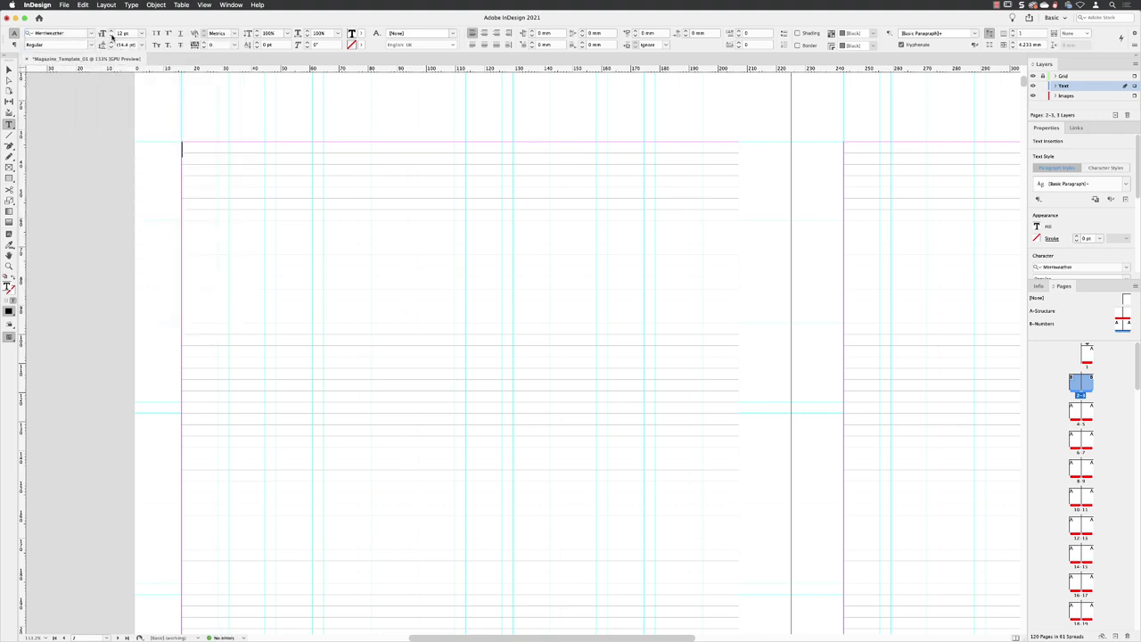
Set the frame's font size to 9 pt with 11 pt leading
click(111, 35)
click(111, 35)
click(112, 35)
click(141, 45)
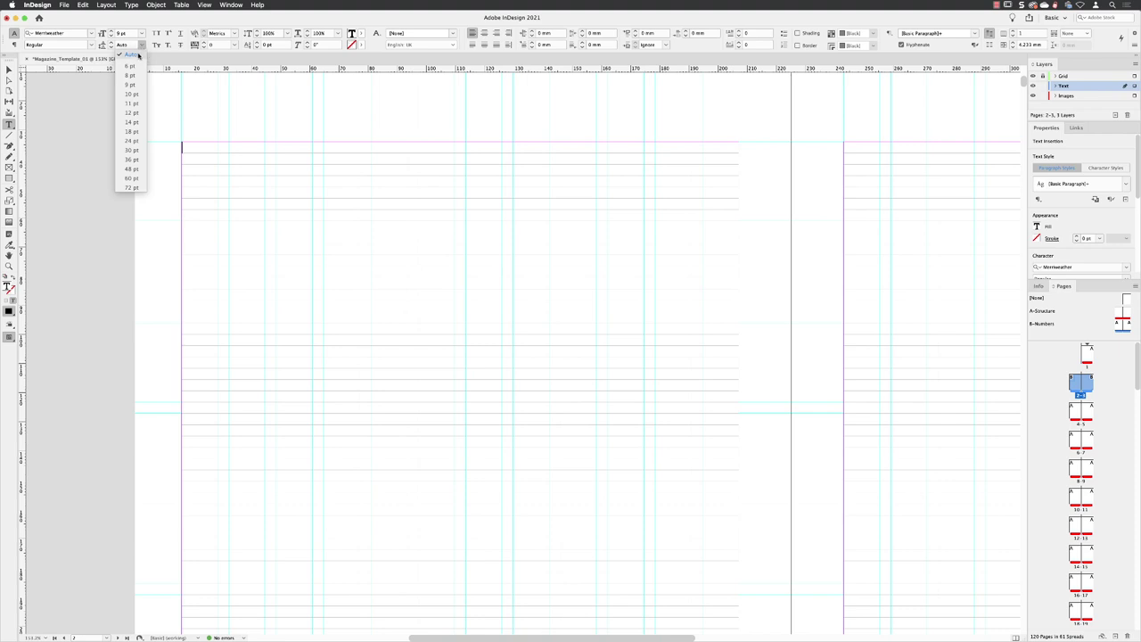
click(143, 46)
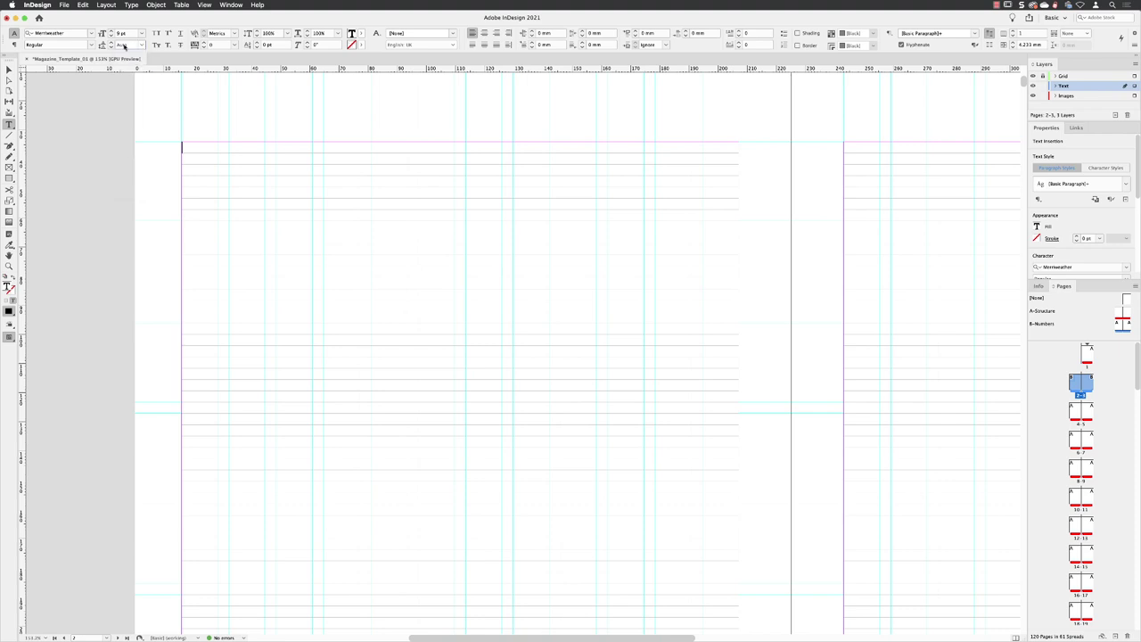
click(112, 42)
Fill the new text frame with three paragraphs of placeholder text
click(131, 5)
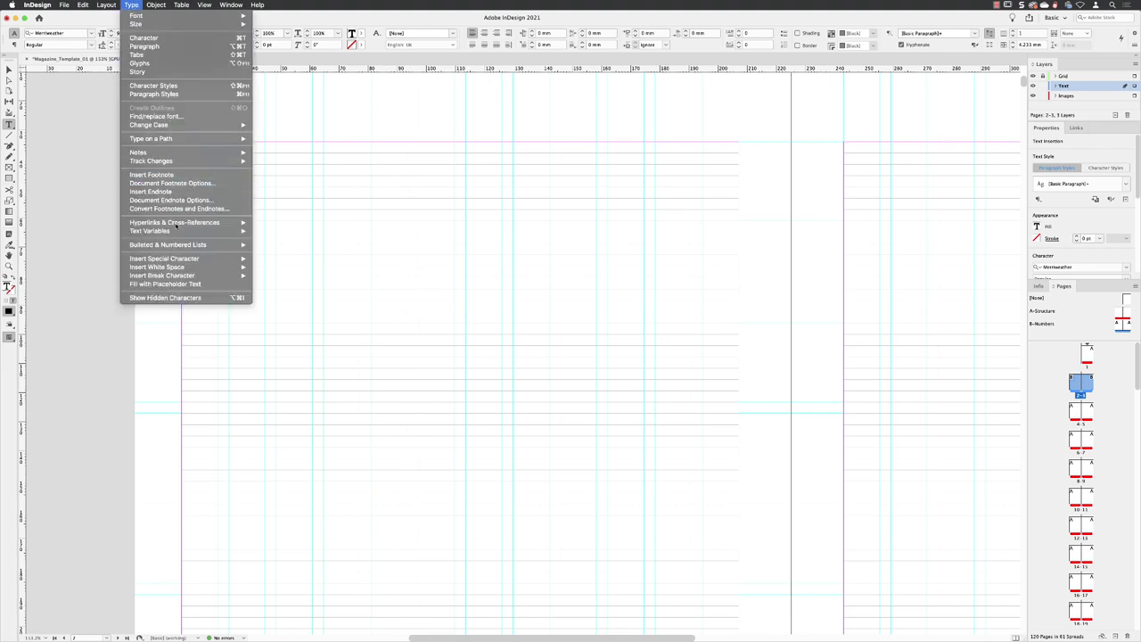
click(226, 287)
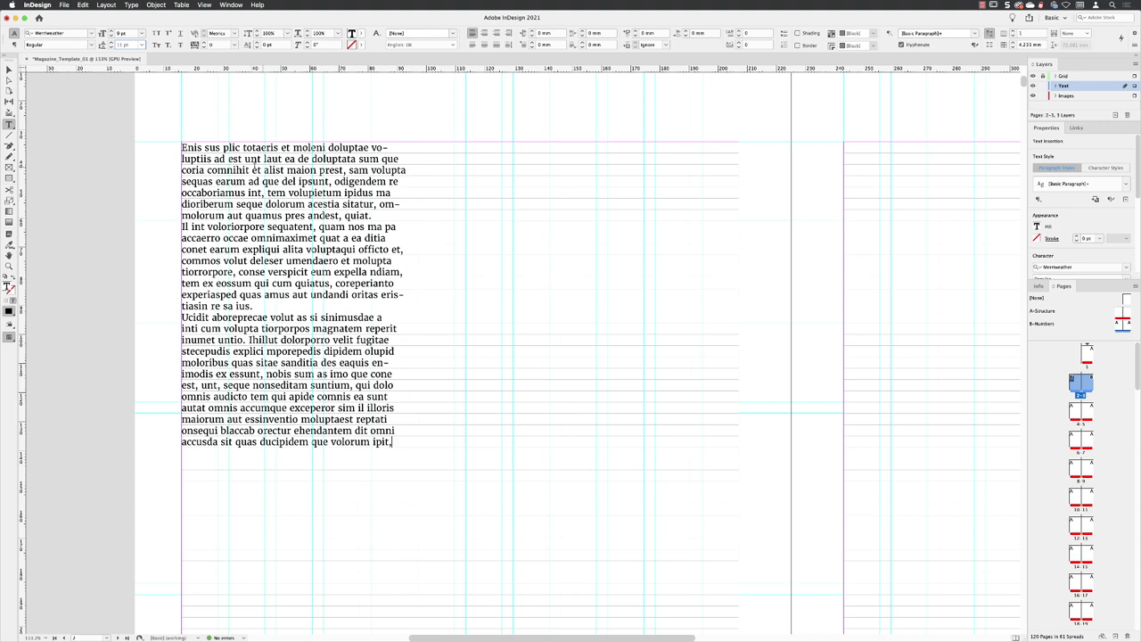
Select all the placeholder text, align it to the baseline grid, then deselect
click(215, 148)
key(super+a)
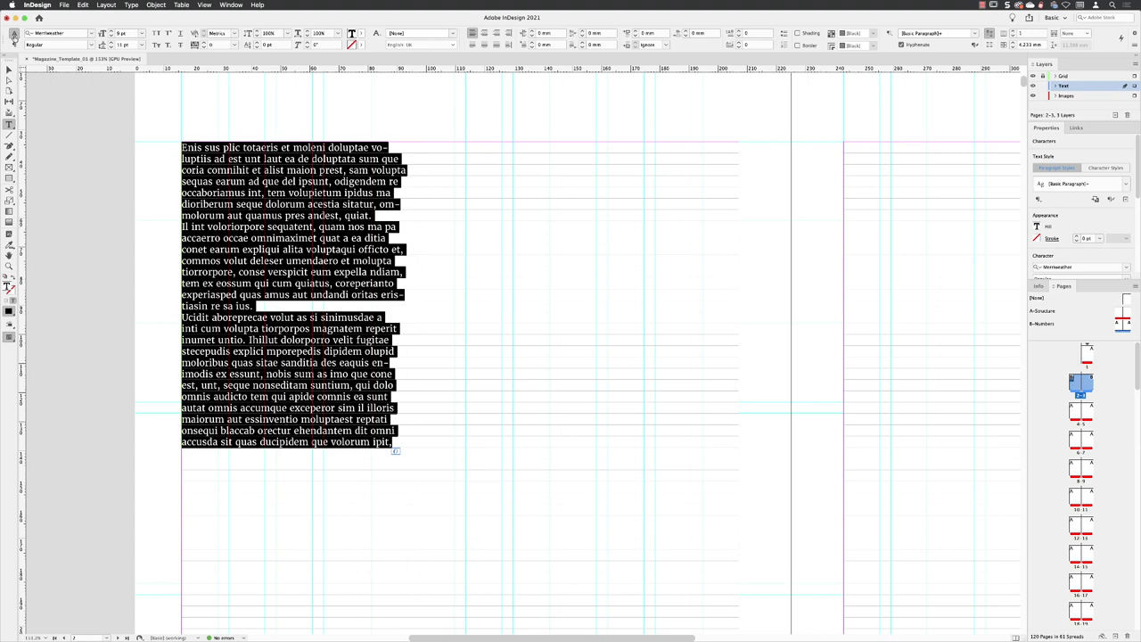
click(13, 34)
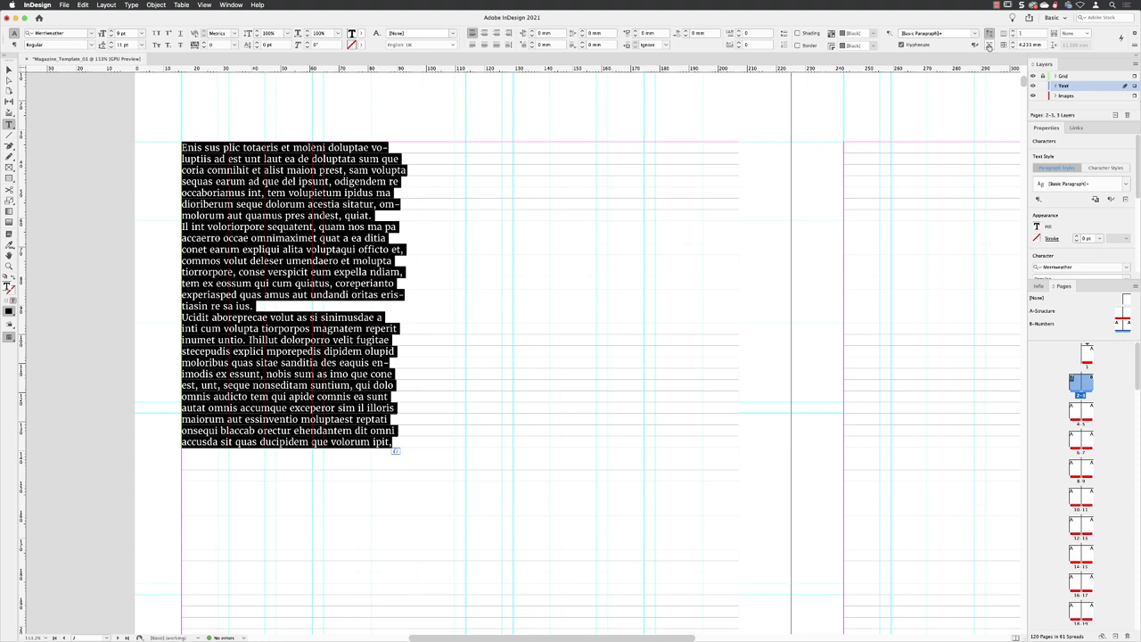
click(989, 45)
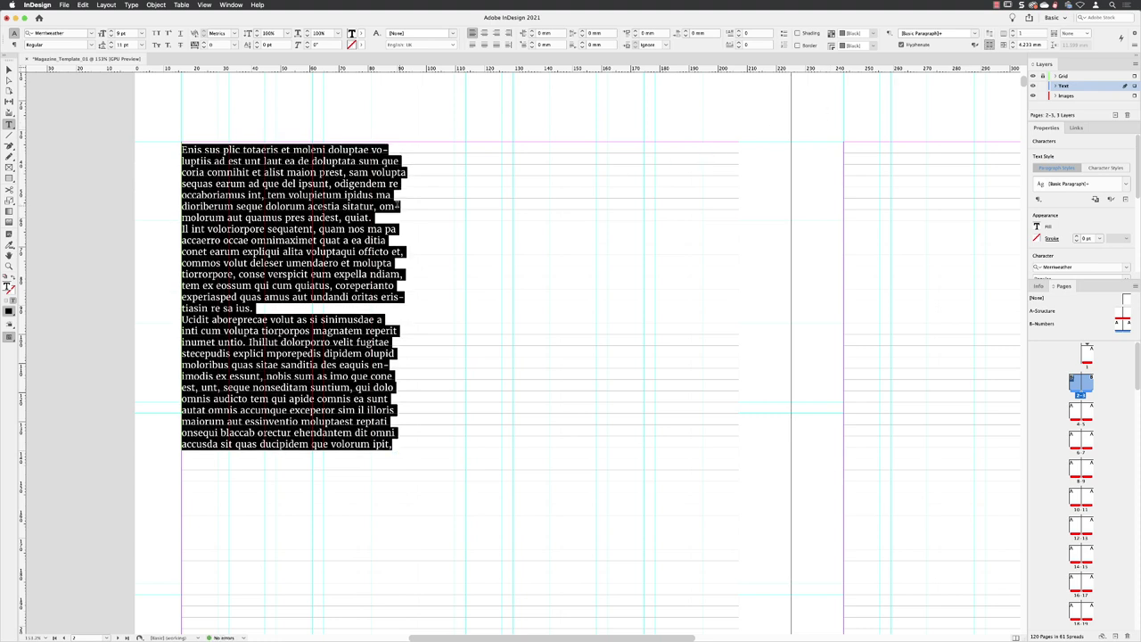
click(384, 150)
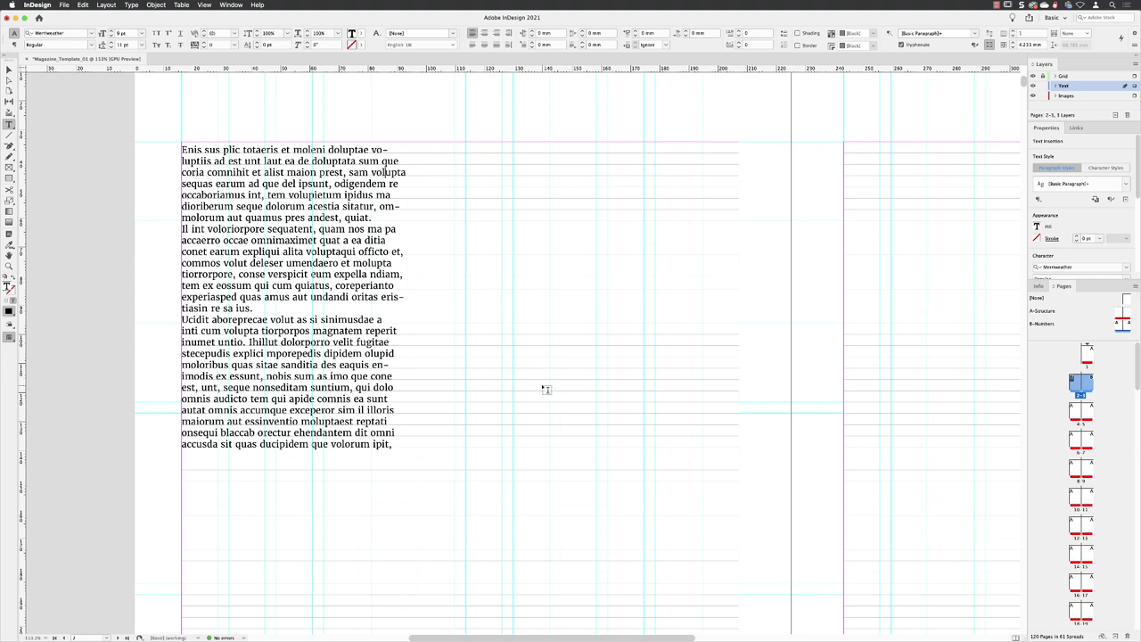
Show the Paragraph Styles panel from the Window menu
click(230, 5)
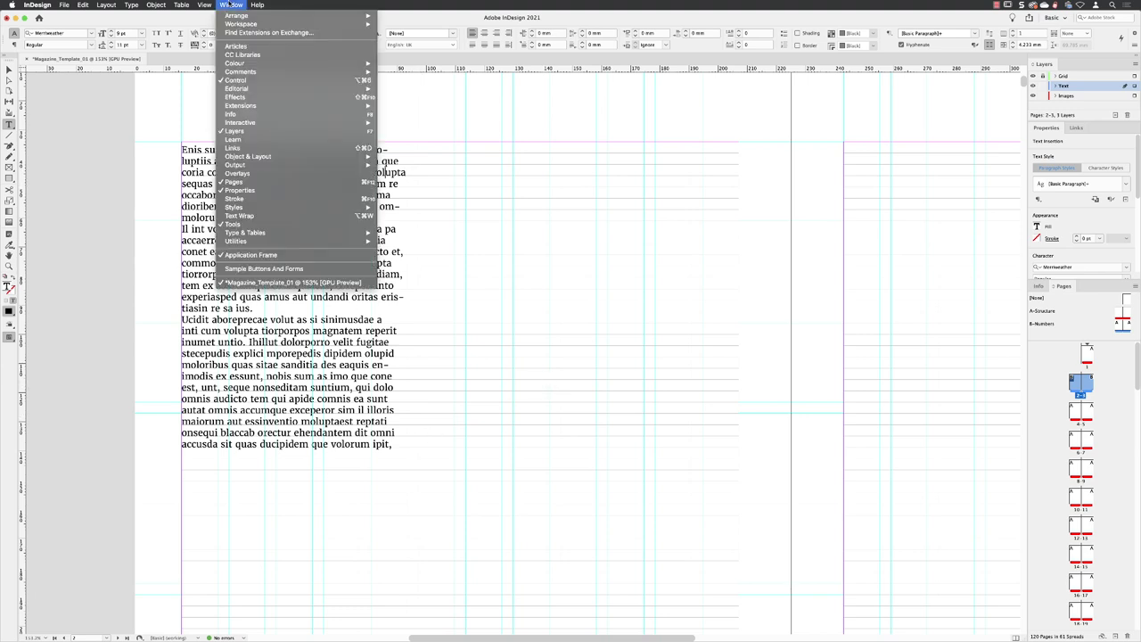
mouse_move(278, 211)
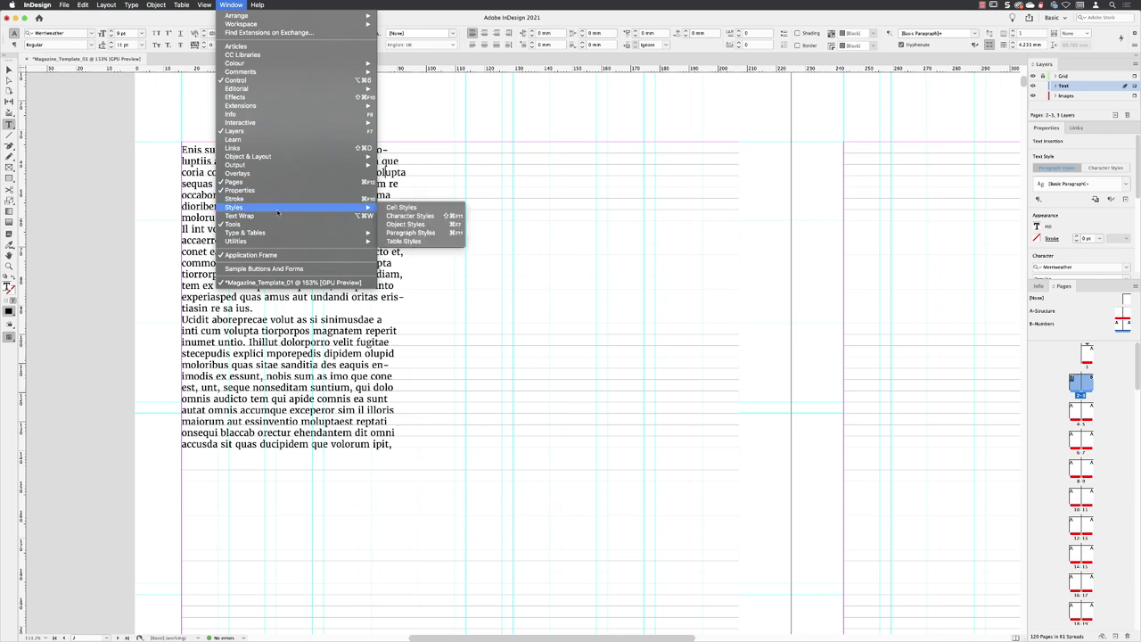
click(442, 236)
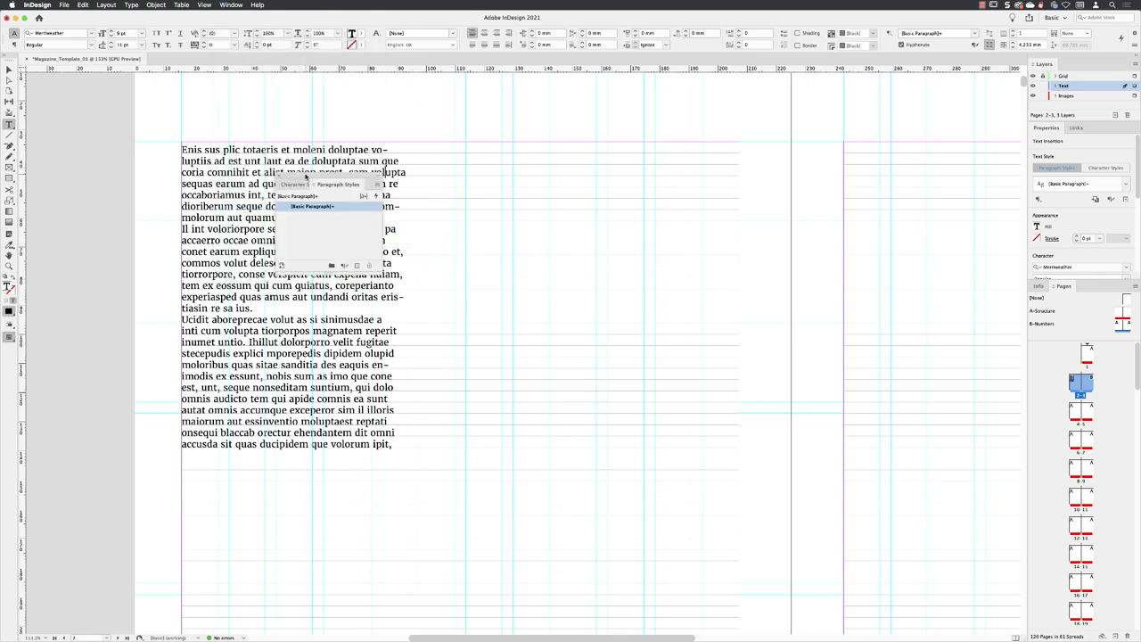
drag(525, 145, 524, 143)
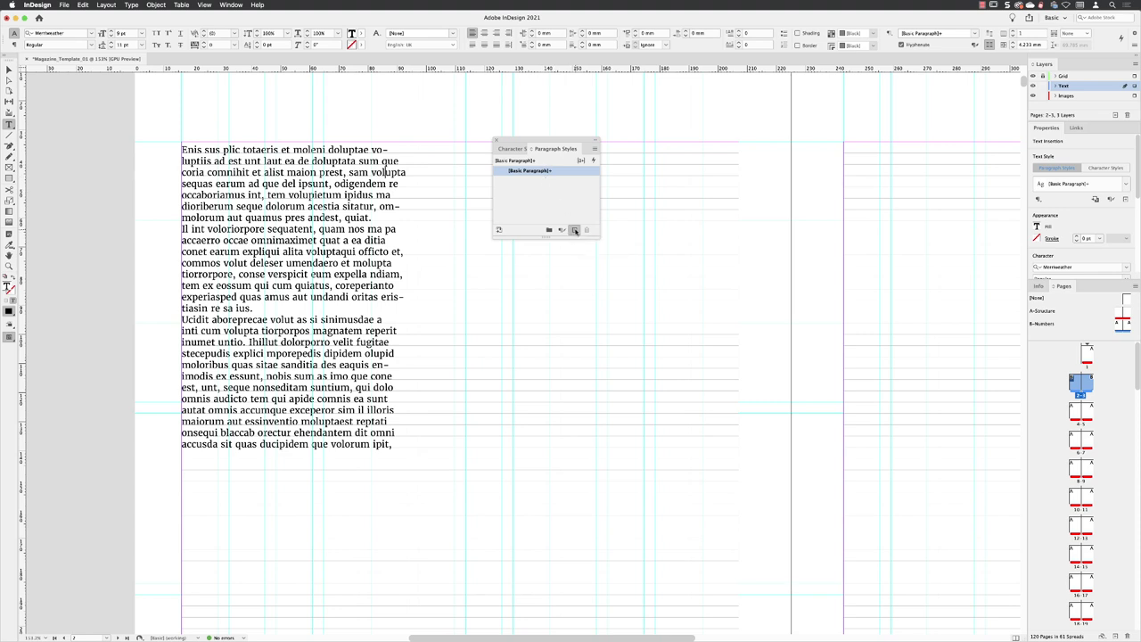
Create a paragraph style named Body with Align to Grid set to All Lines
alt+click(575, 231)
text(Body)
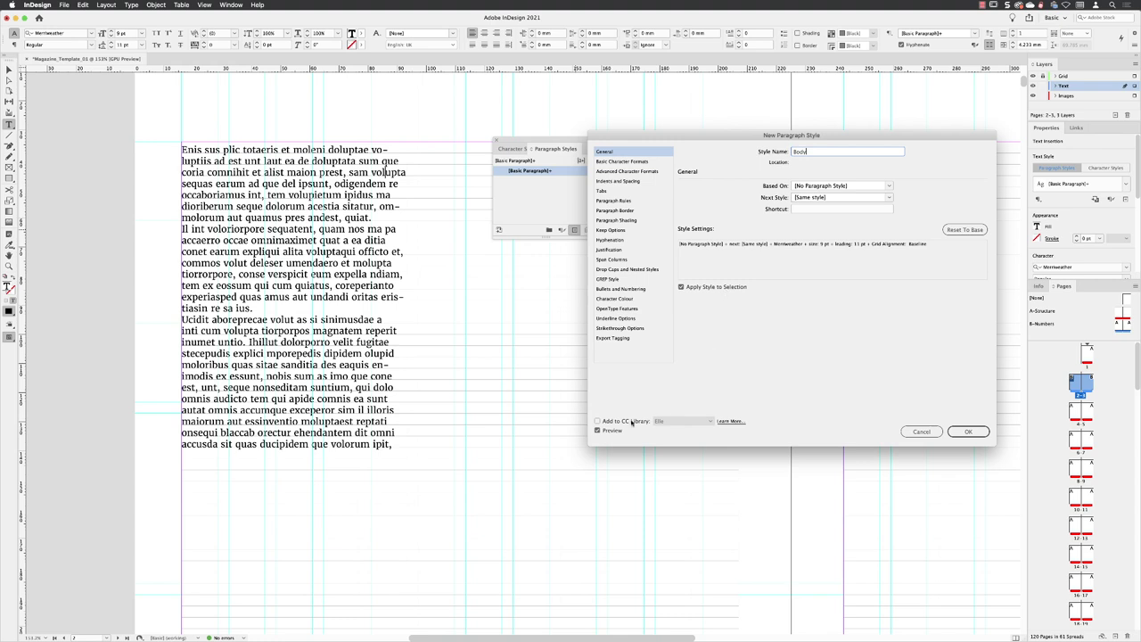
click(619, 162)
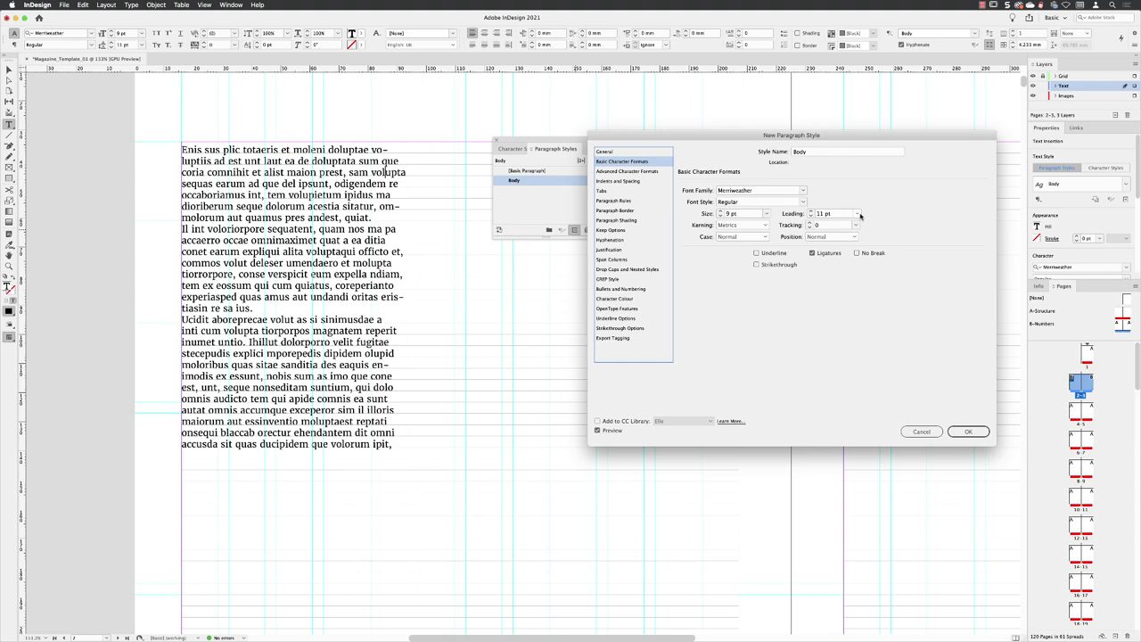
click(630, 182)
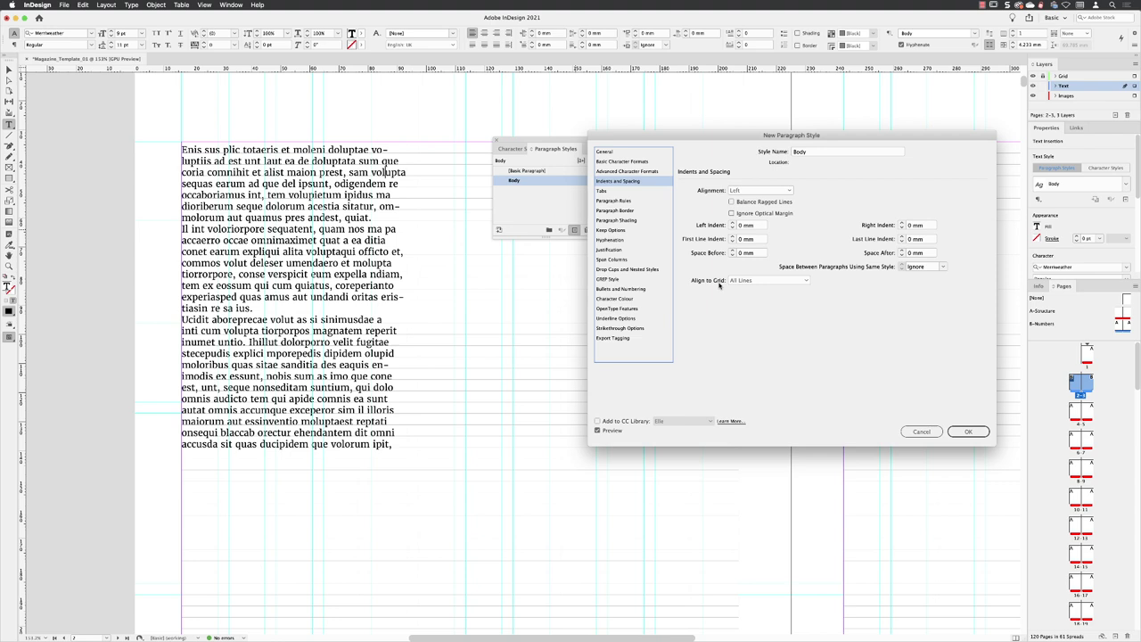
click(788, 281)
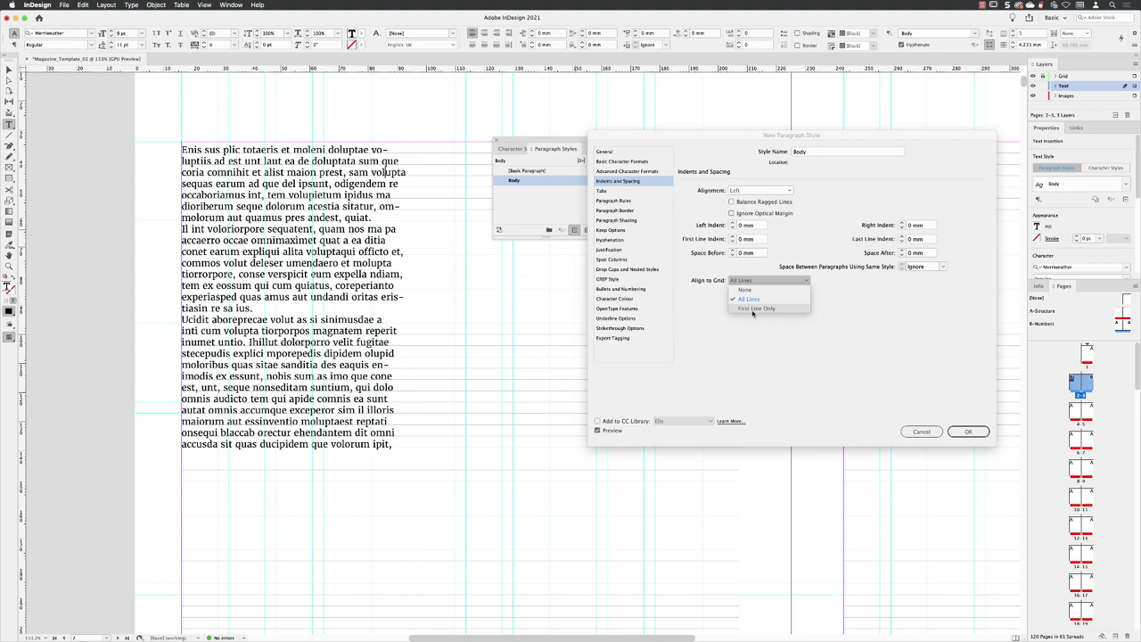
click(751, 330)
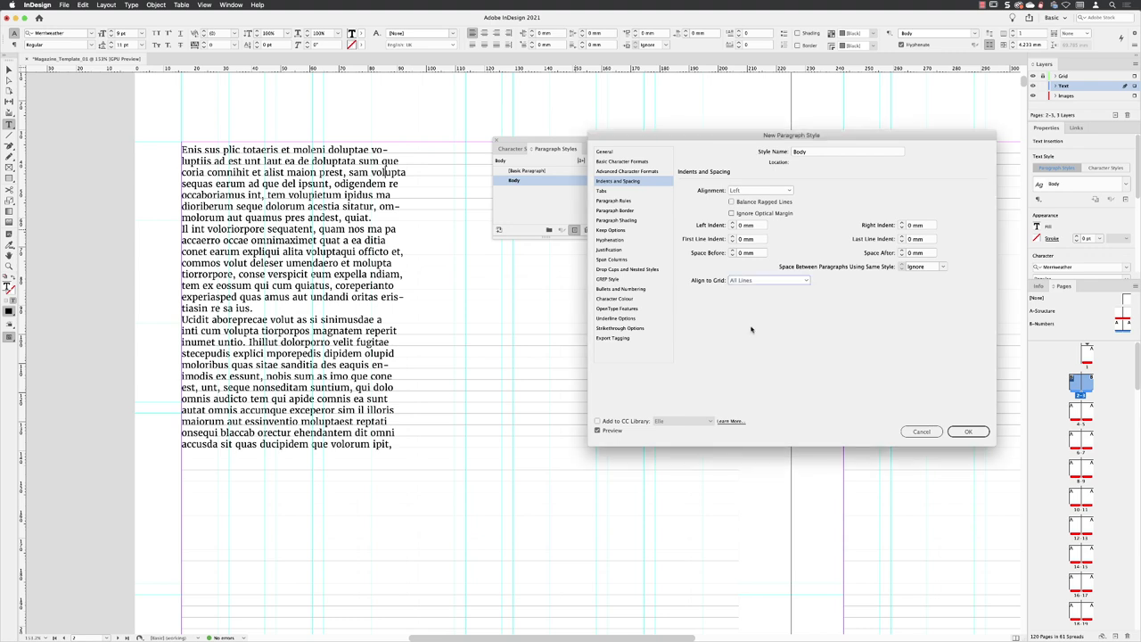
click(967, 431)
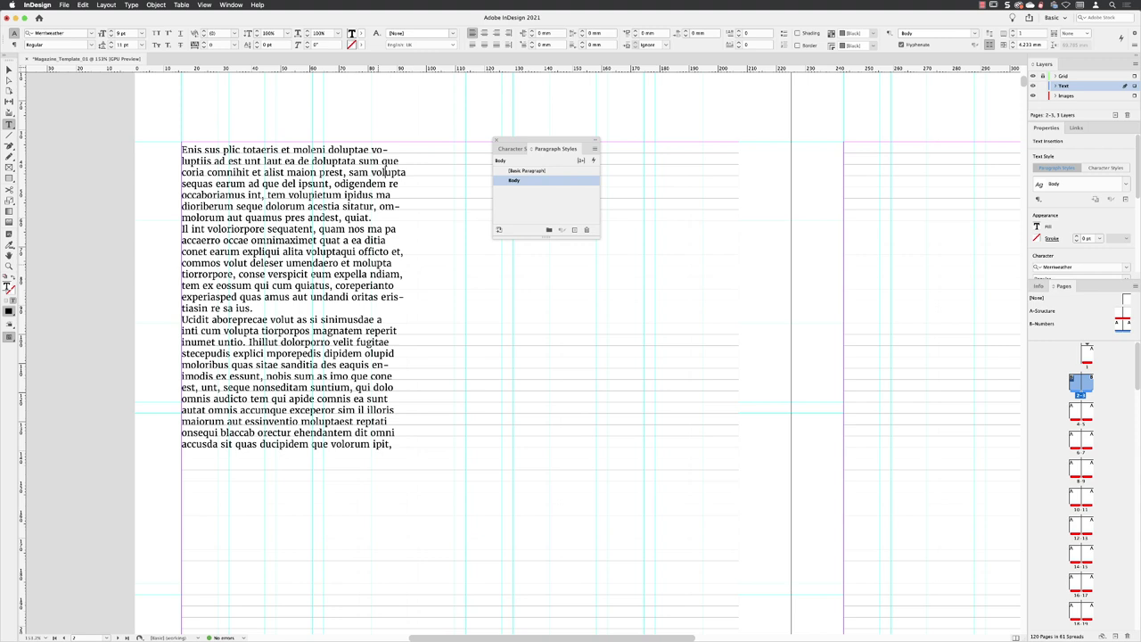
Move the Paragraph Styles panel aside, deselect the text frame, and target the Images layer
key(Escape)
drag(526, 146, 876, 212)
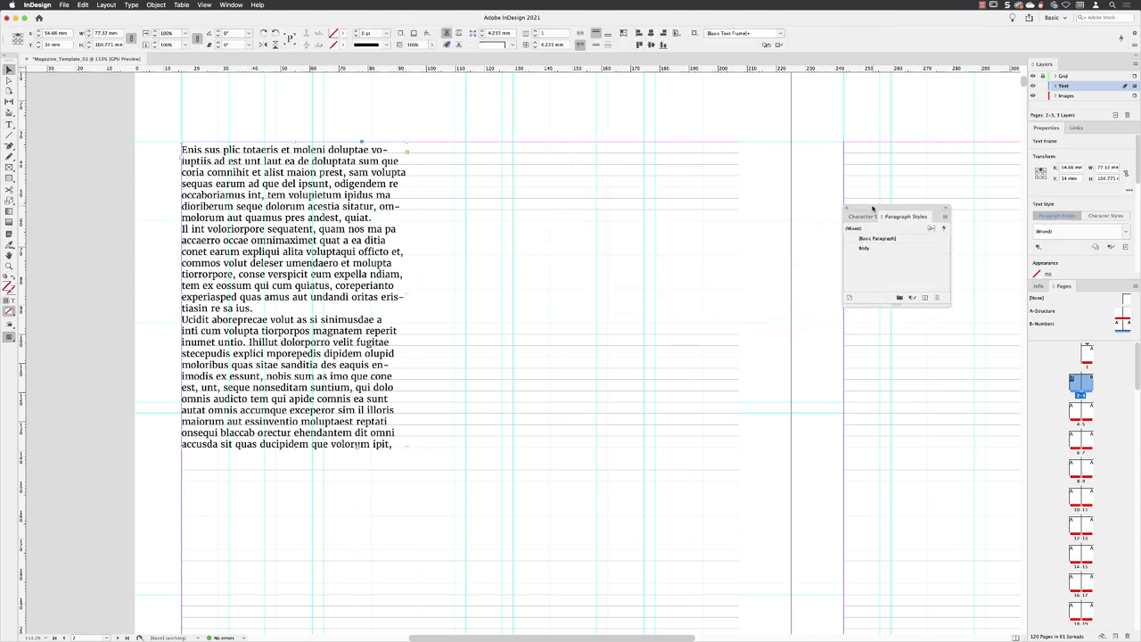
click(726, 270)
click(1099, 96)
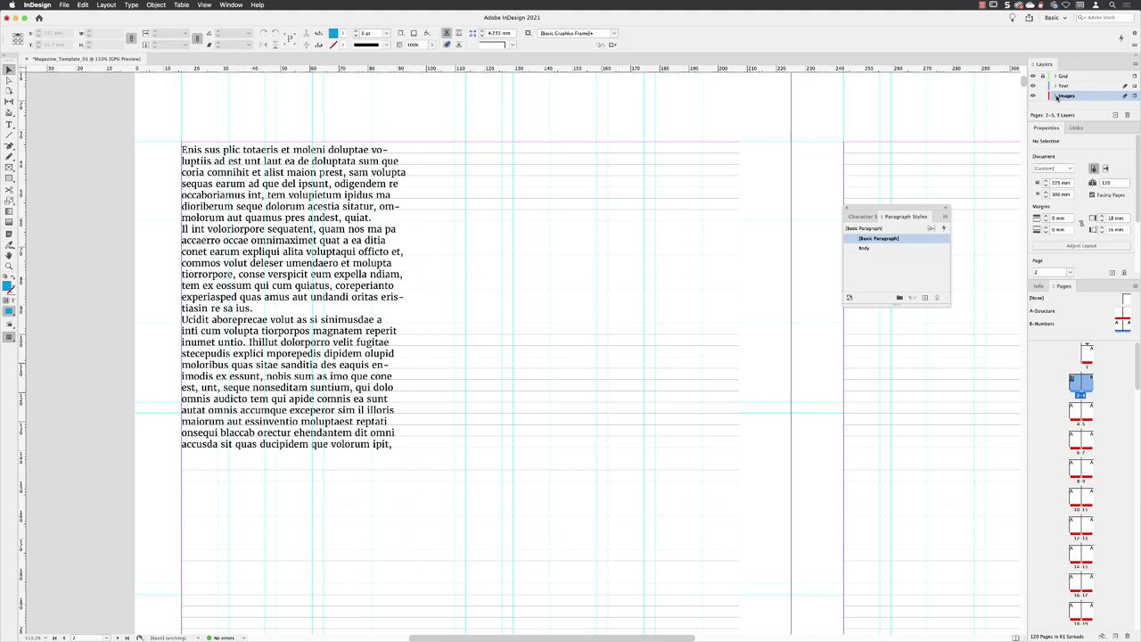
Draw a rectangle frame right of the text and resize it to 109.8 × 85.372 mm
click(9, 178)
mouse_move(418, 221)
mouse_down()
mouse_move(502, 333)
mouse_move(671, 470)
mouse_move(739, 491)
mouse_up()
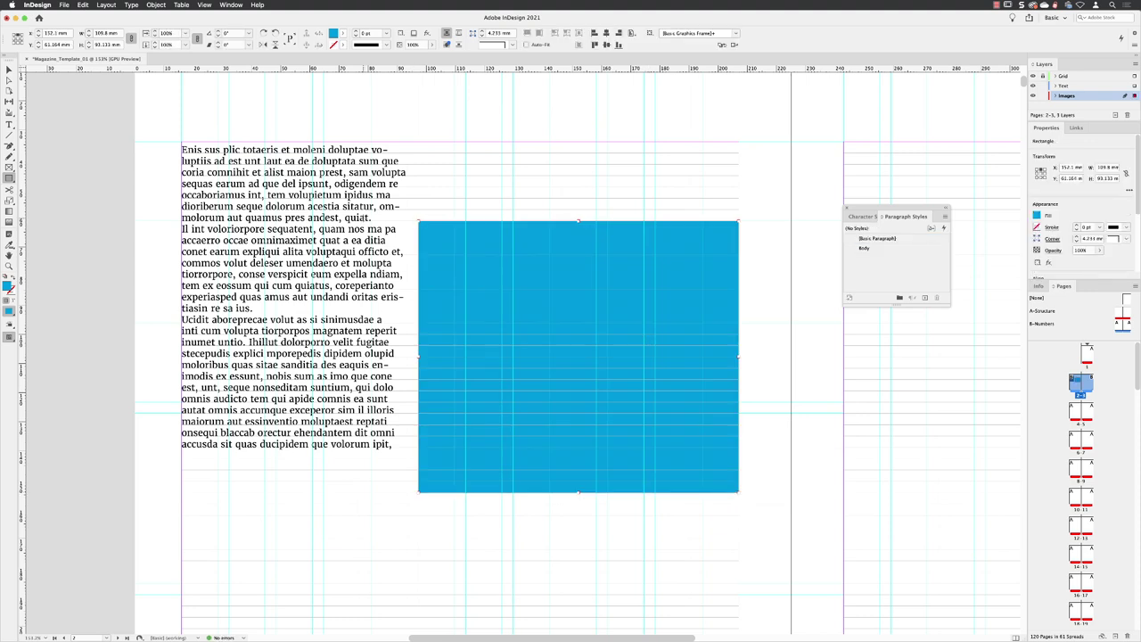
click(8, 70)
drag(578, 221, 572, 198)
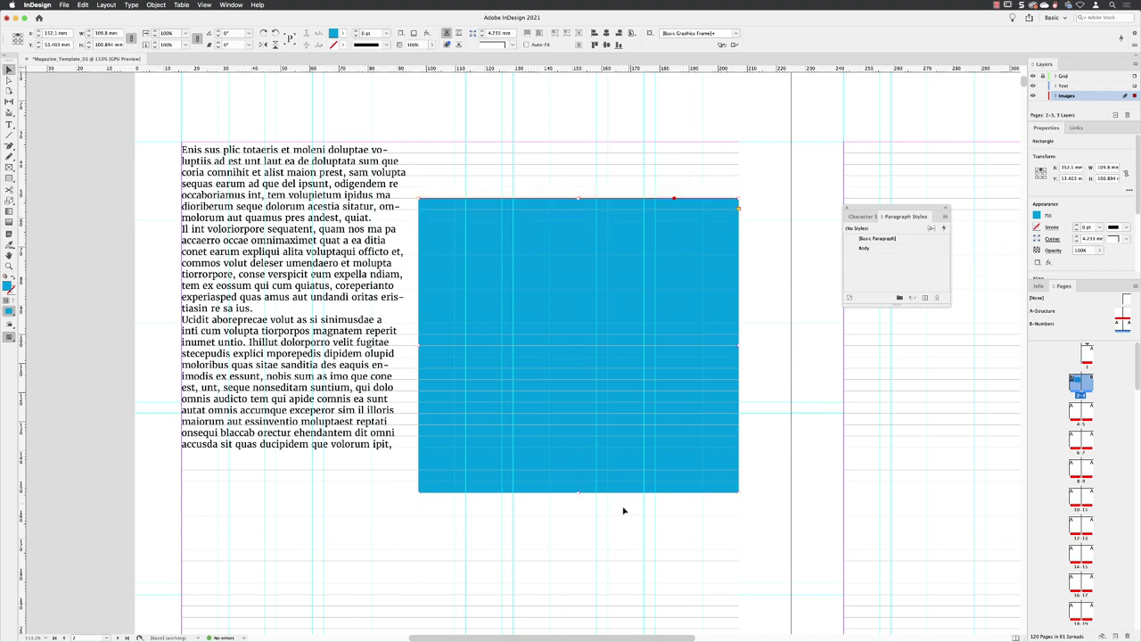
drag(579, 491, 577, 448)
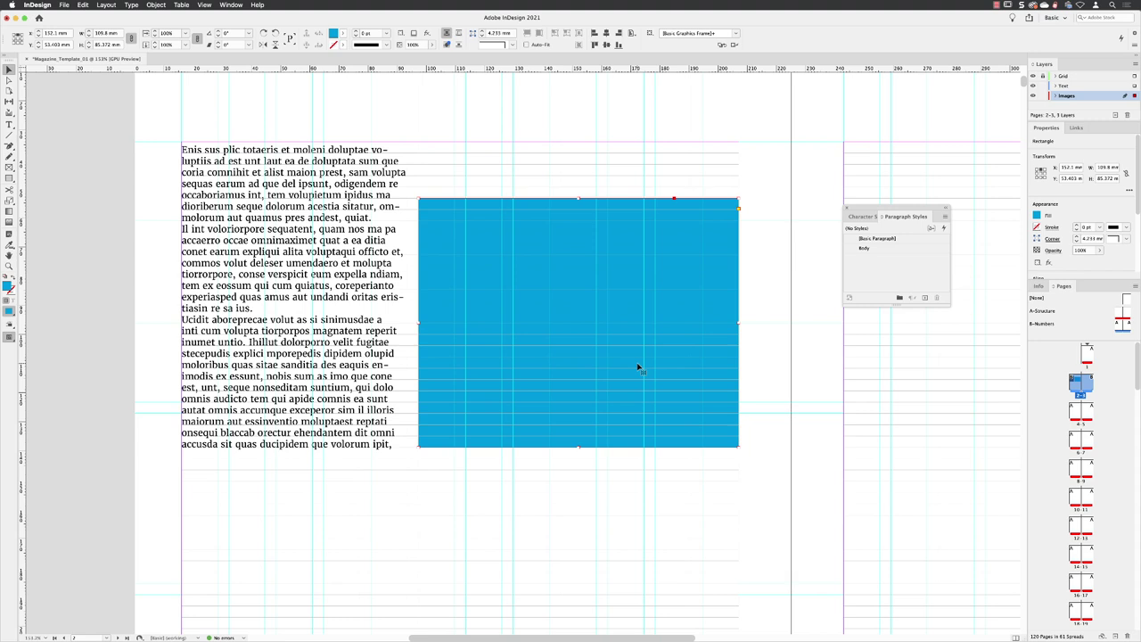
Delete the blue image frame and fit the whole spread in the window
key(Delete)
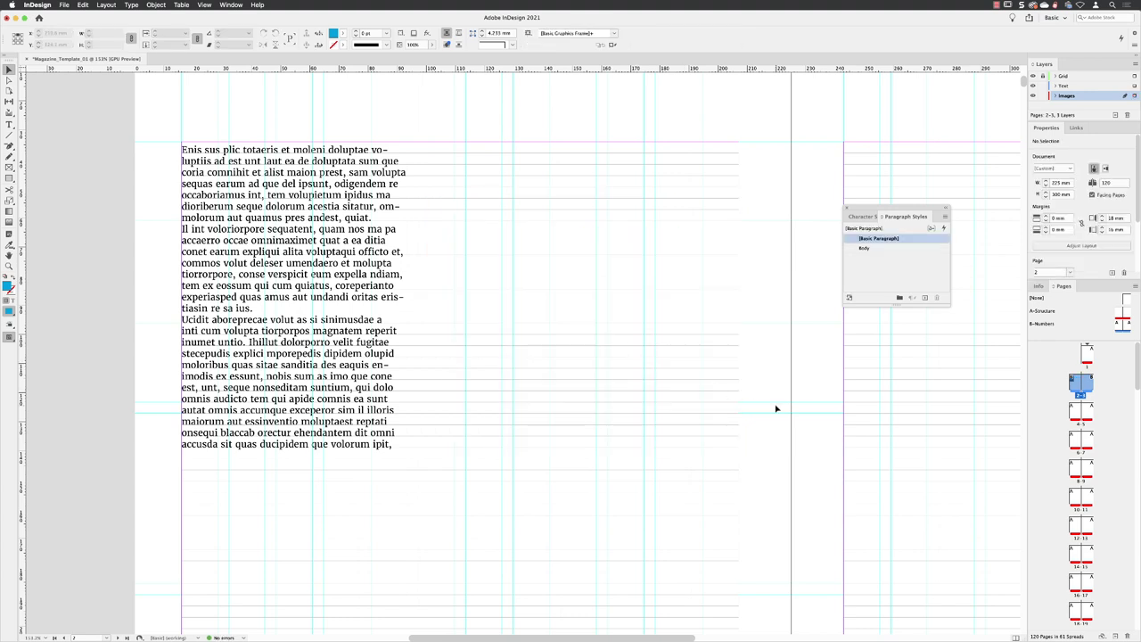
click(204, 4)
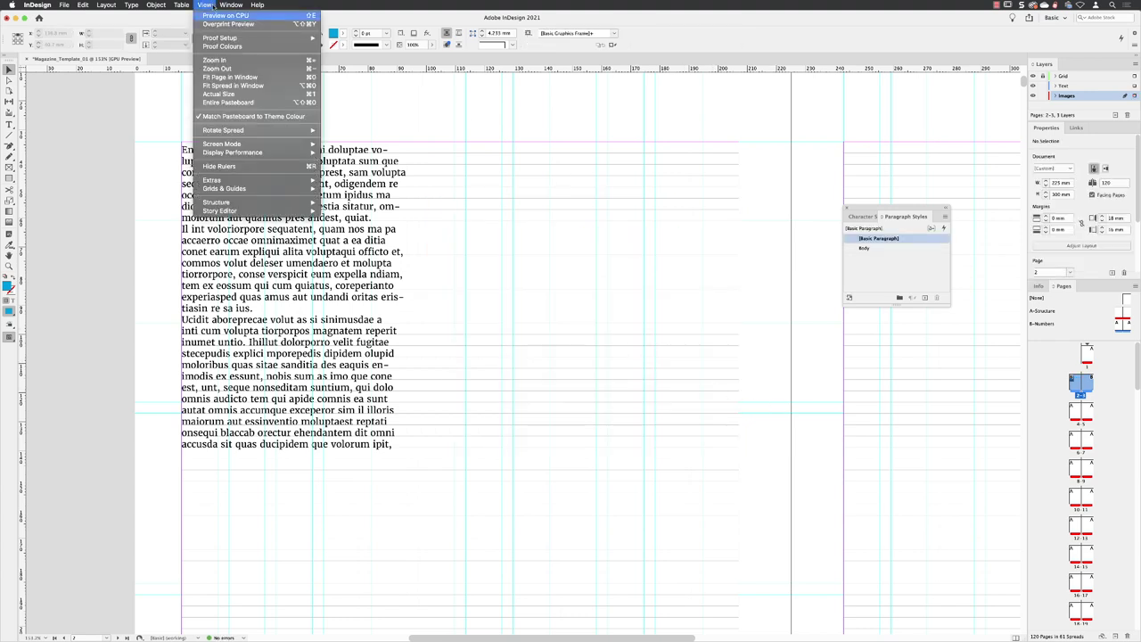
click(230, 86)
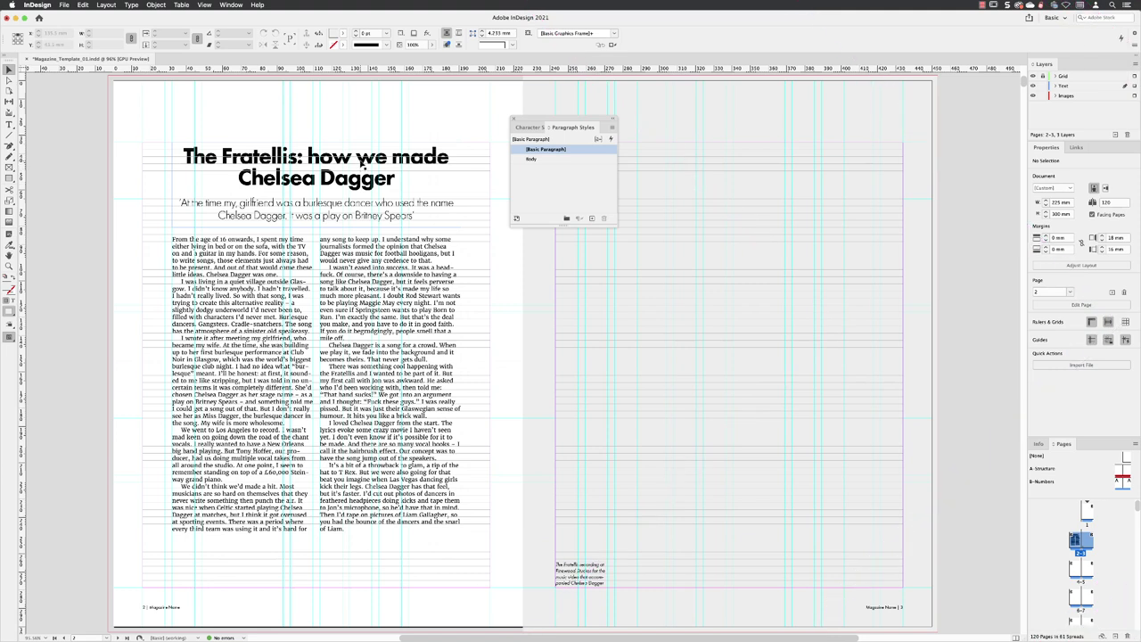
Start a paragraph style named Heading from the headline, showing its Futura PT Heavy 36/33 settings
double_click(357, 157)
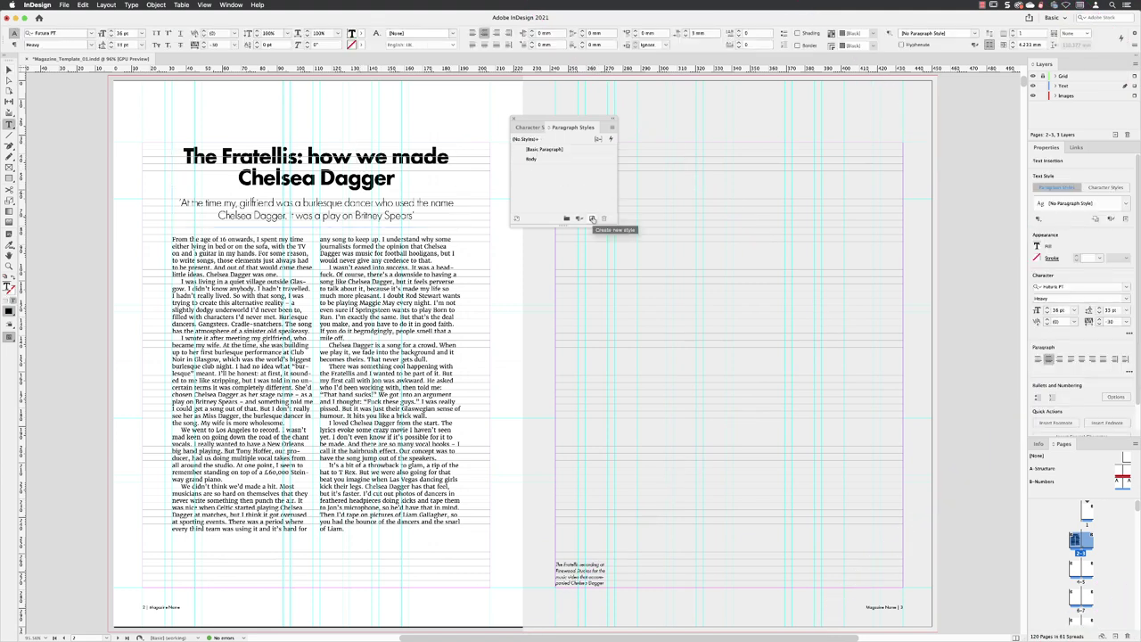
alt+click(592, 220)
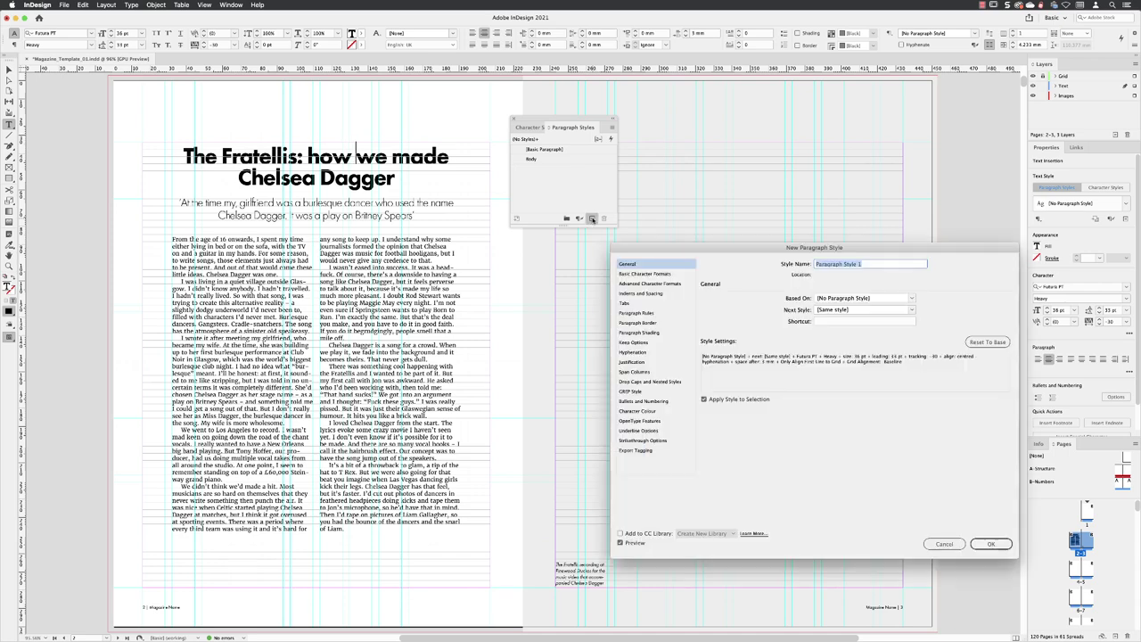
drag(631, 228, 534, 183)
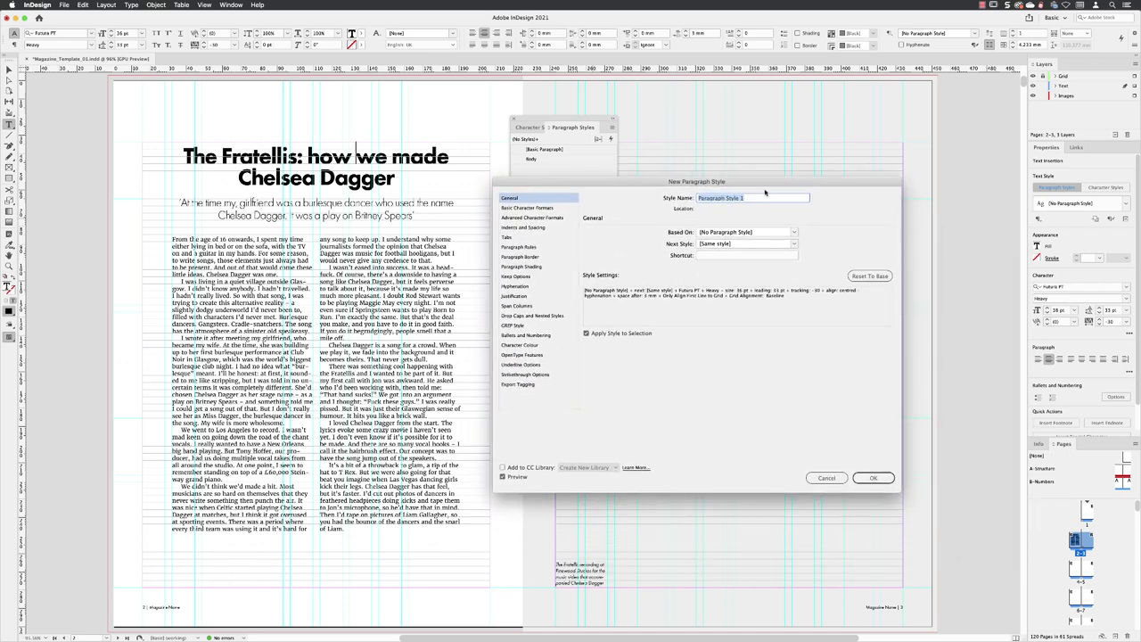
text(Heading)
click(516, 209)
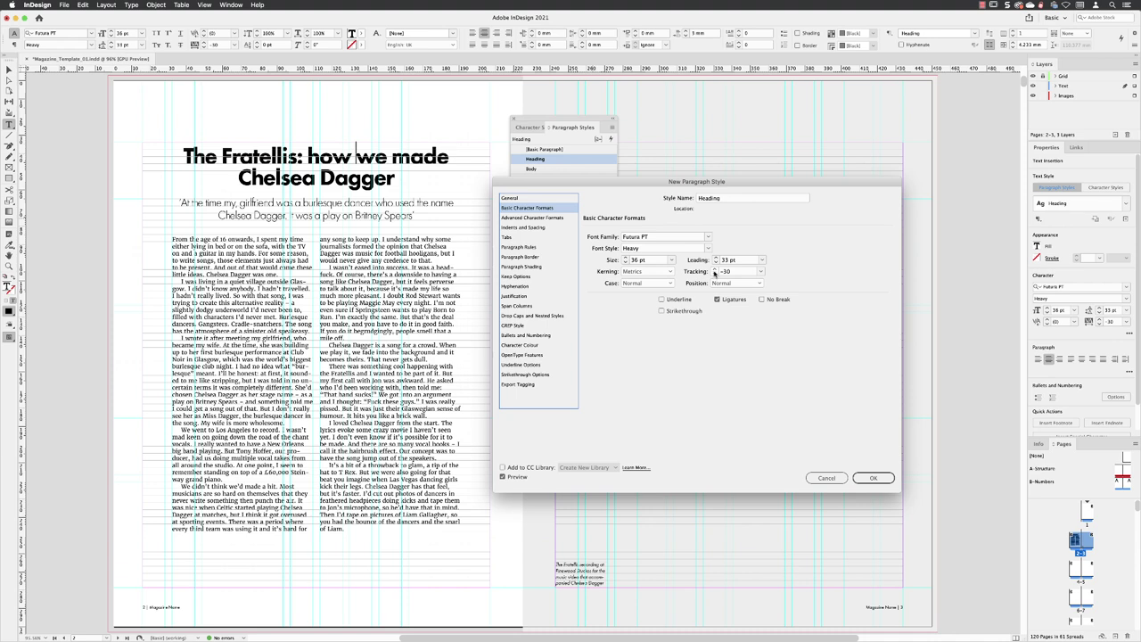
Step the Heading tracking up to 0, then back down to -30
click(716, 268)
click(715, 268)
click(715, 269)
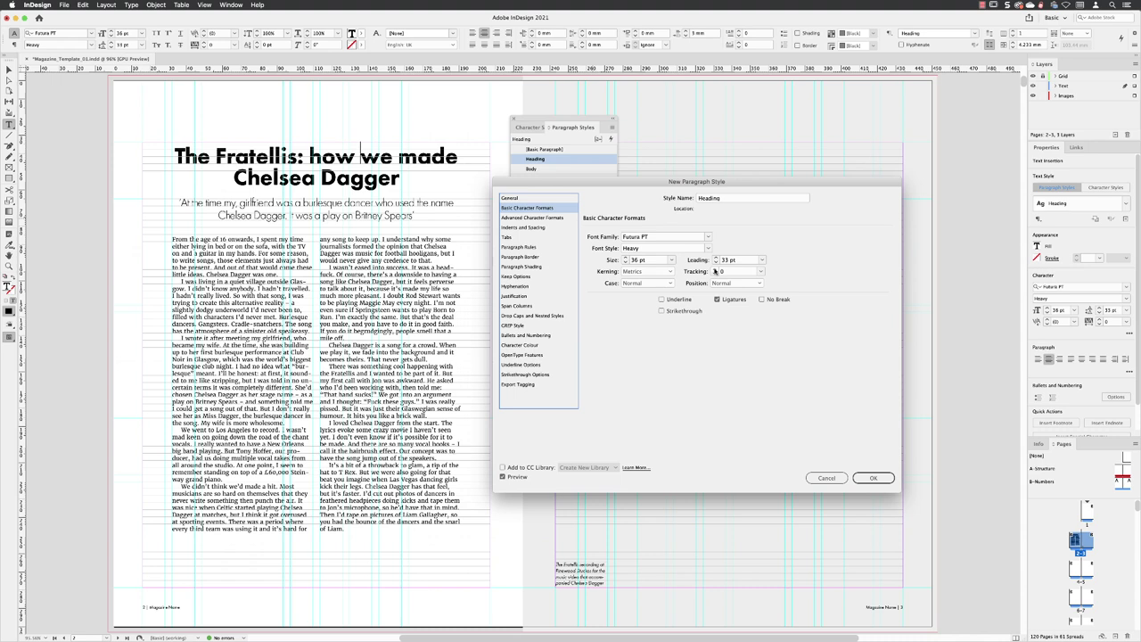
click(715, 273)
click(715, 273)
click(715, 274)
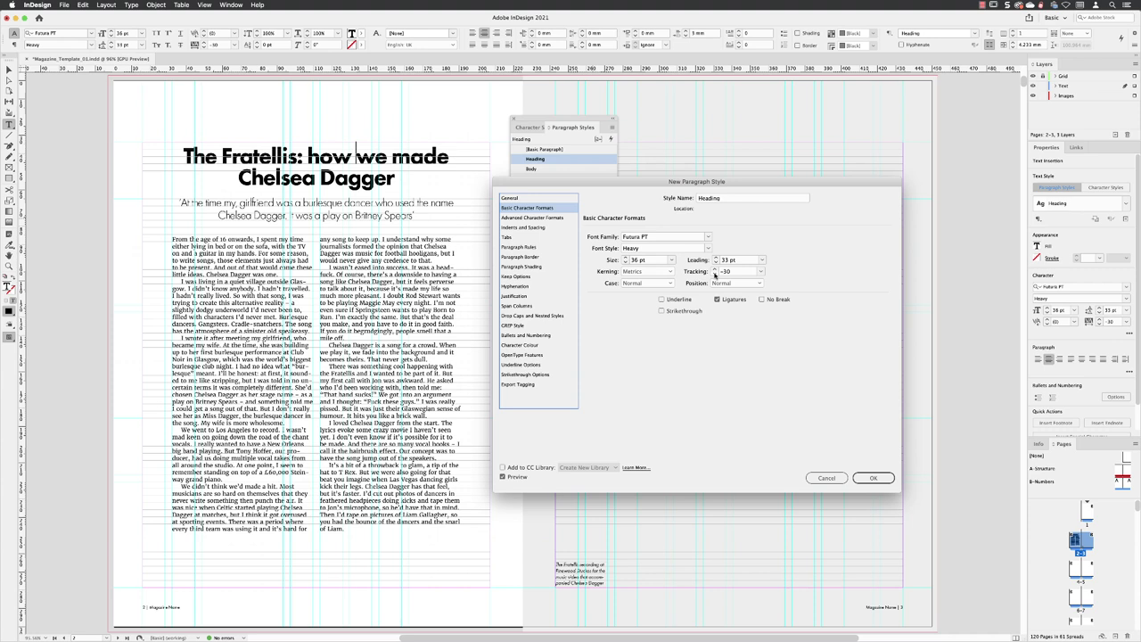
Give Heading All Lines grid alignment and 3 mm space after, and save the style
click(535, 228)
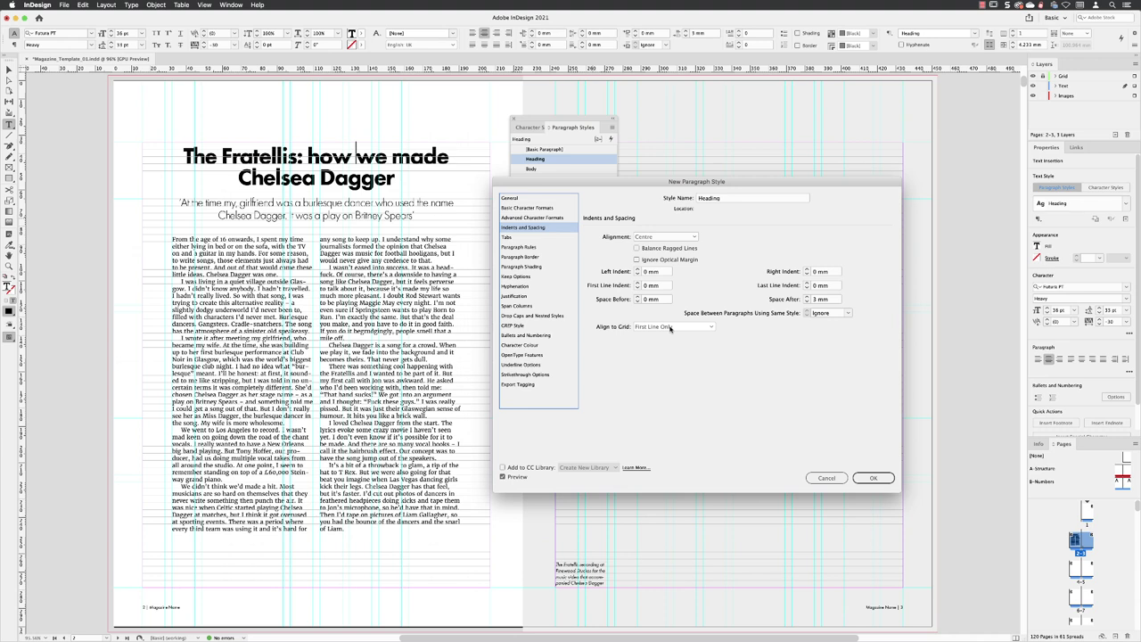
click(671, 328)
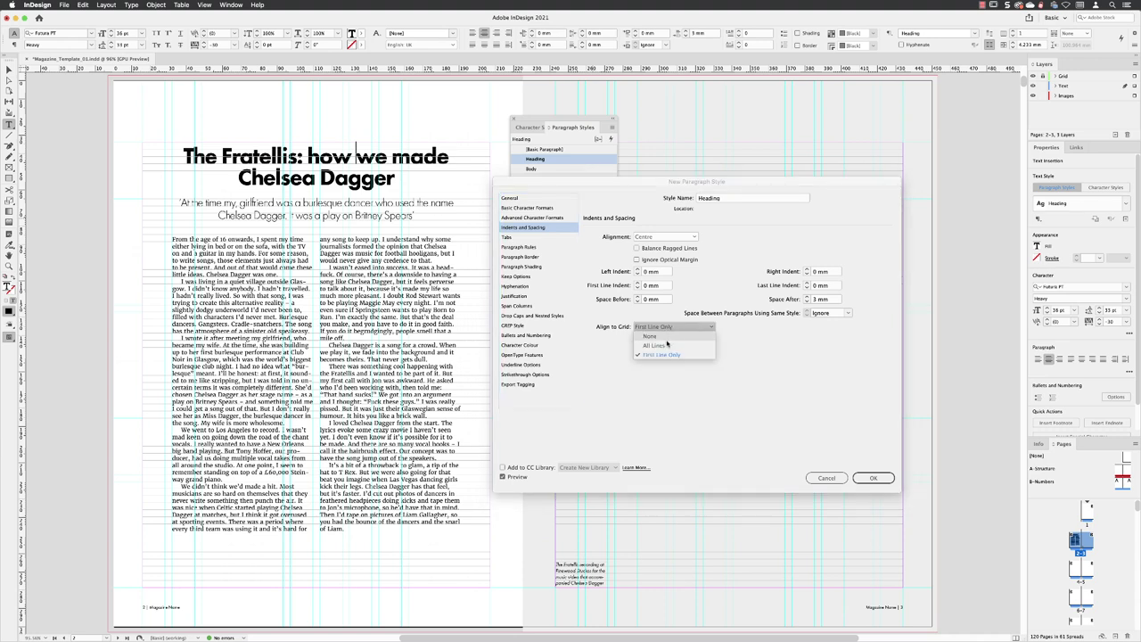
click(665, 347)
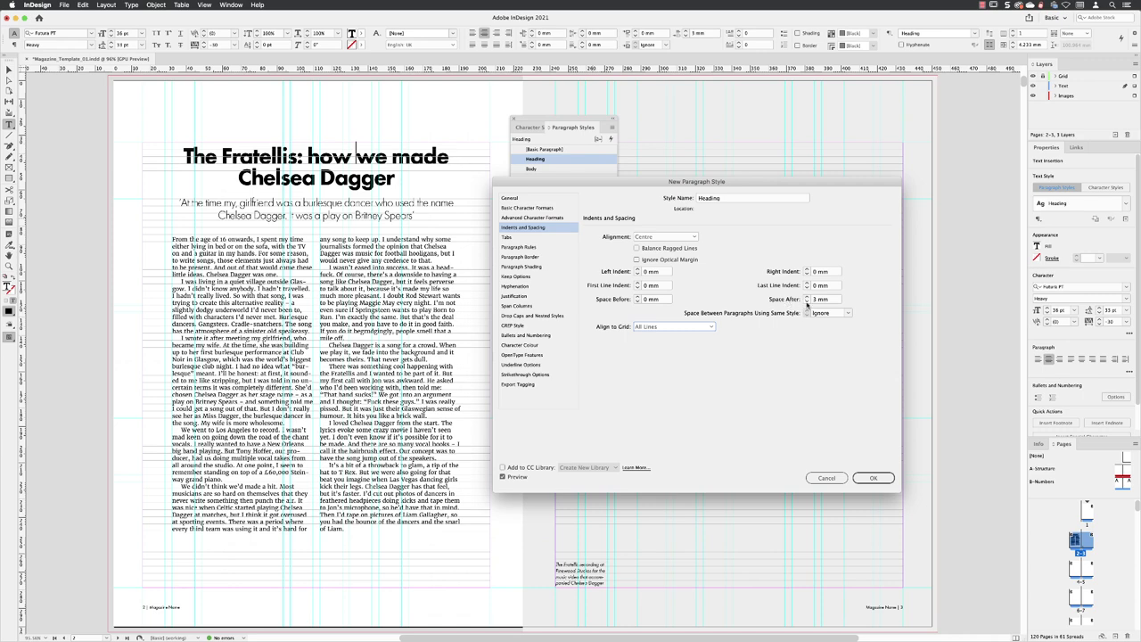
click(807, 302)
click(807, 302)
click(807, 303)
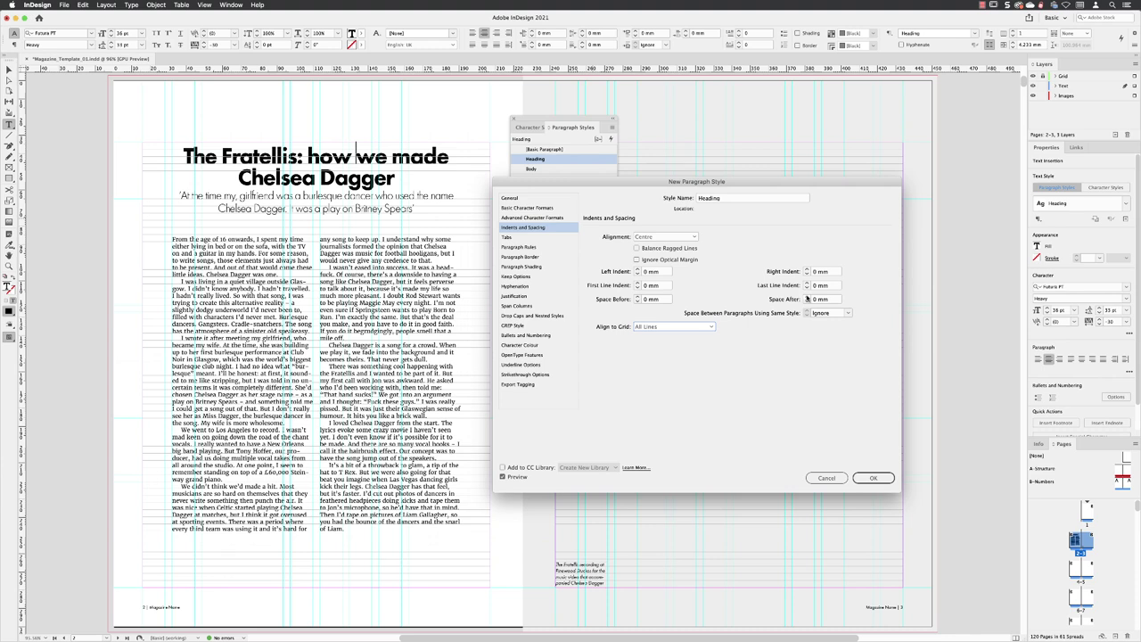
click(807, 297)
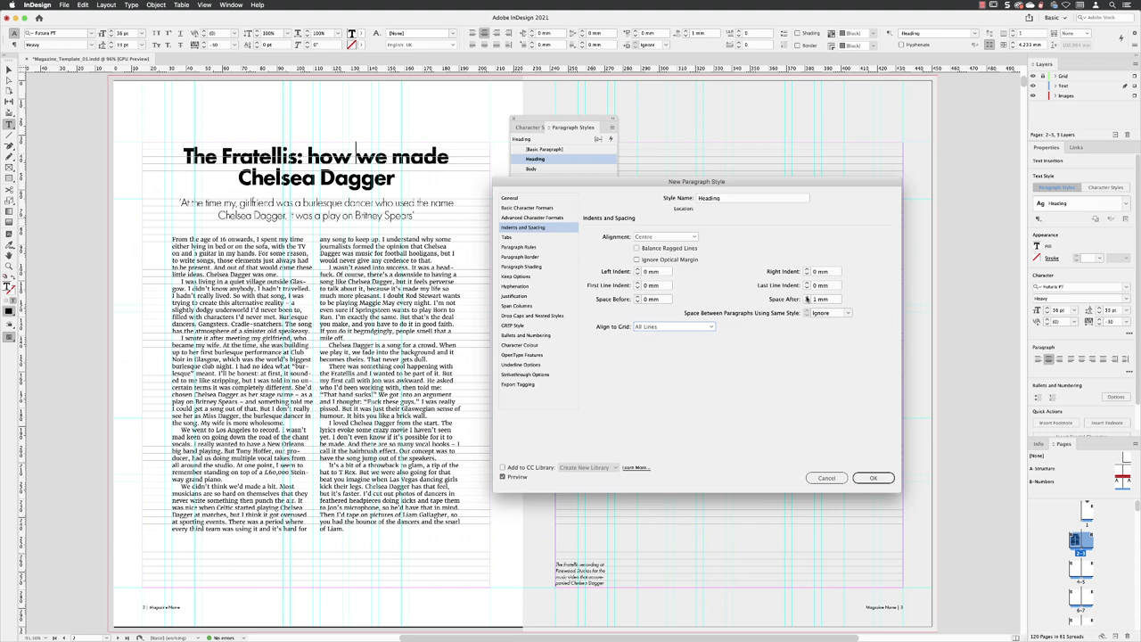
click(807, 297)
click(807, 297)
click(873, 478)
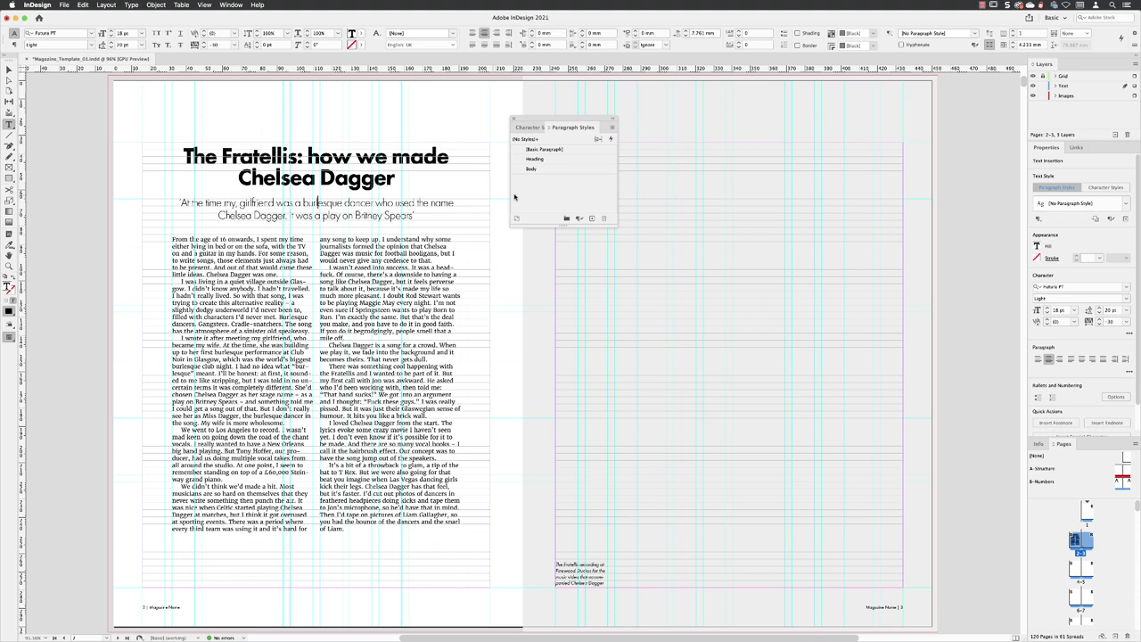
Create a style named Subhead and view its Futura PT Light 18 pt, 20 pt leading settings
alt+click(592, 219)
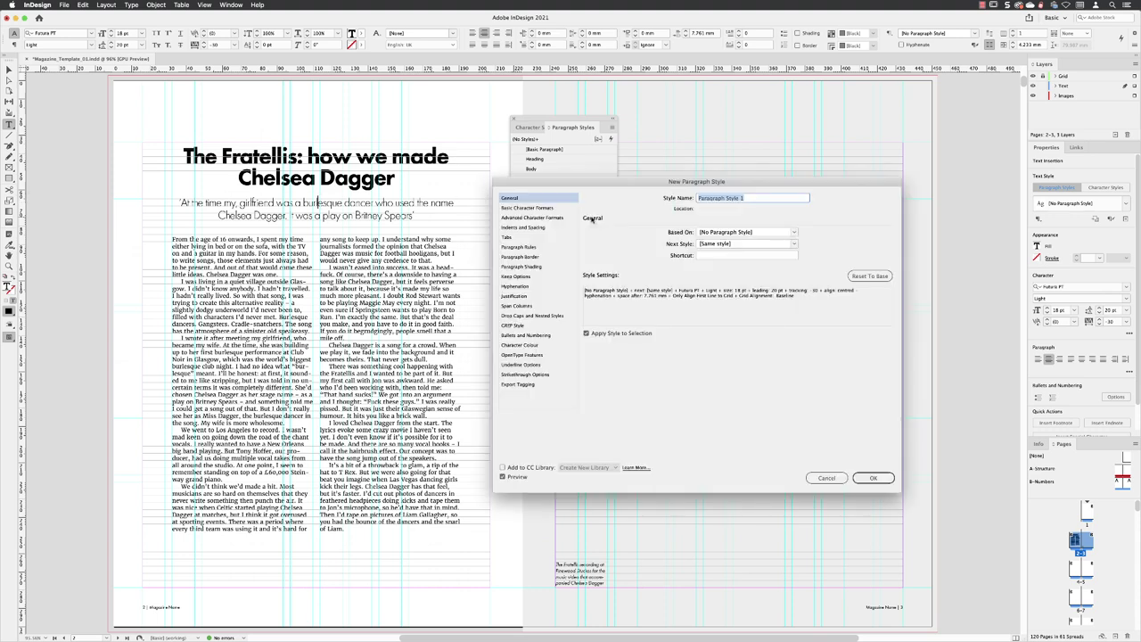
text(Subhead)
click(529, 207)
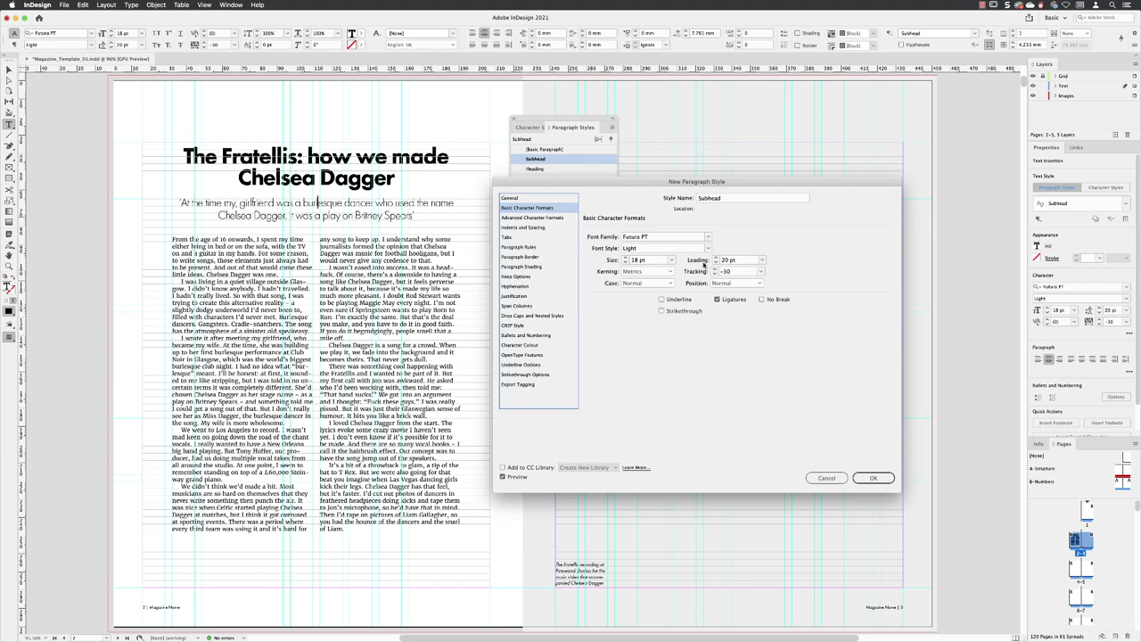
Switch the Subhead's Align to Grid from All Lines back to First Line Only
click(526, 229)
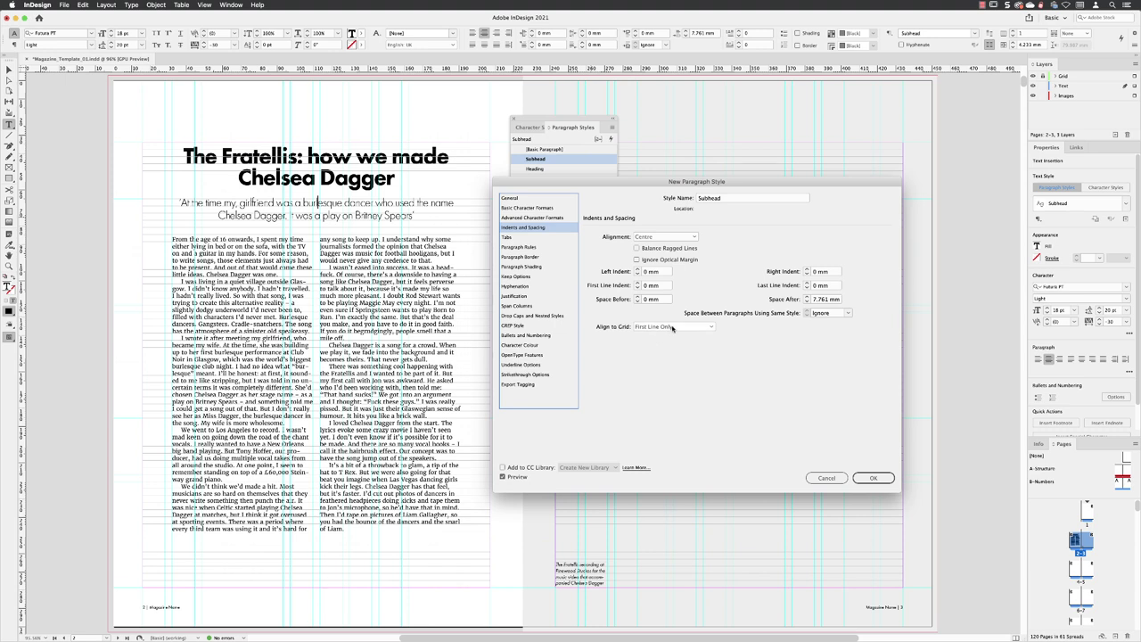
click(672, 328)
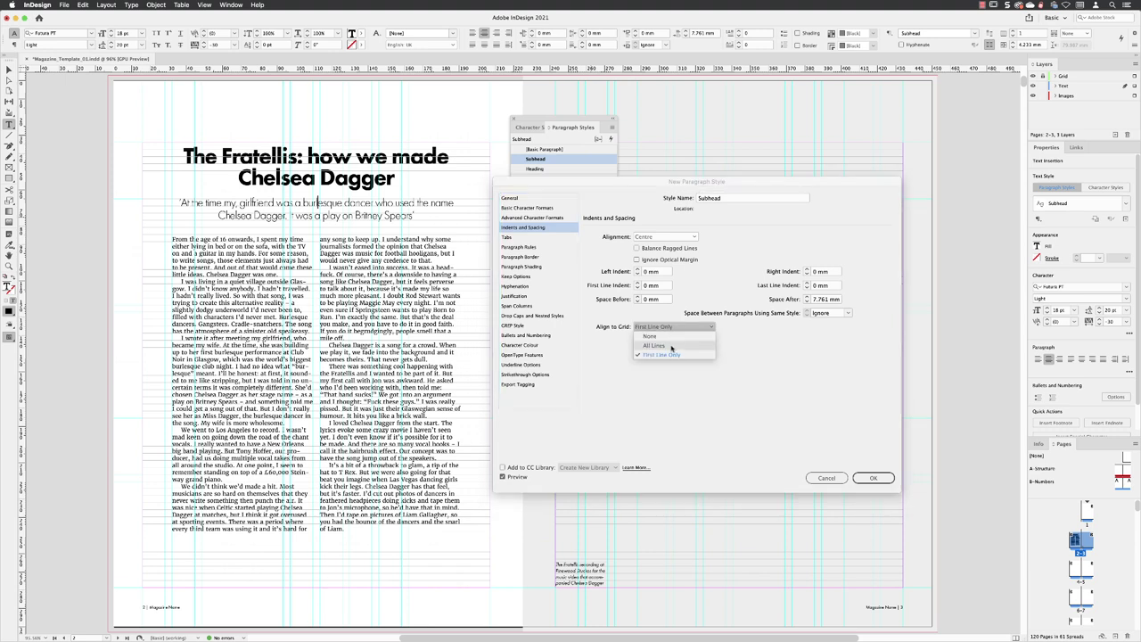
click(672, 347)
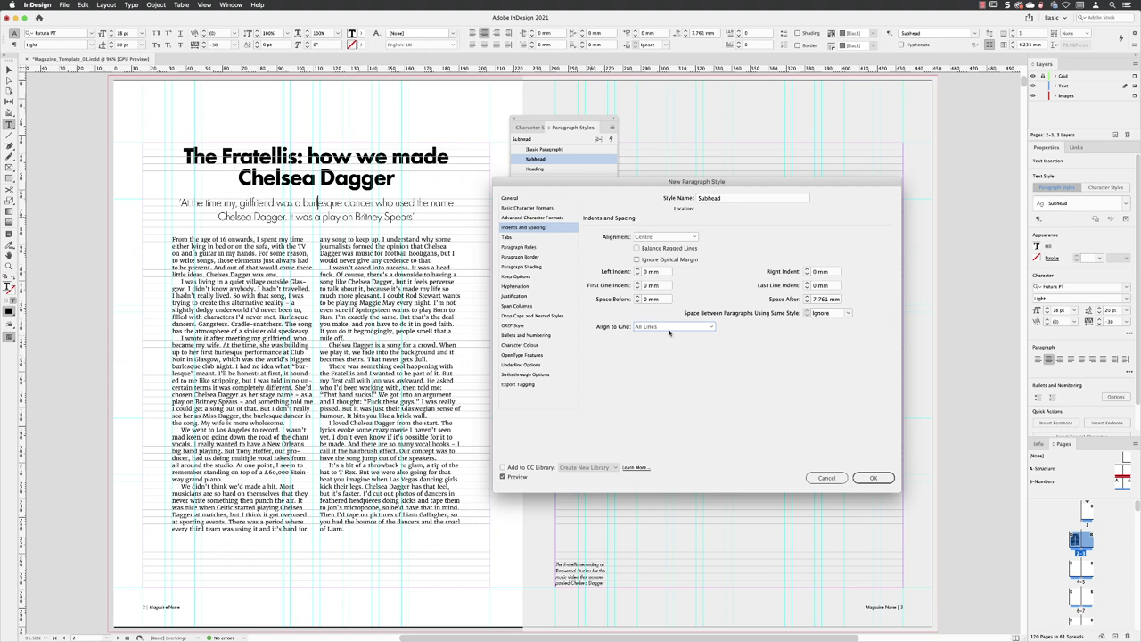
click(670, 328)
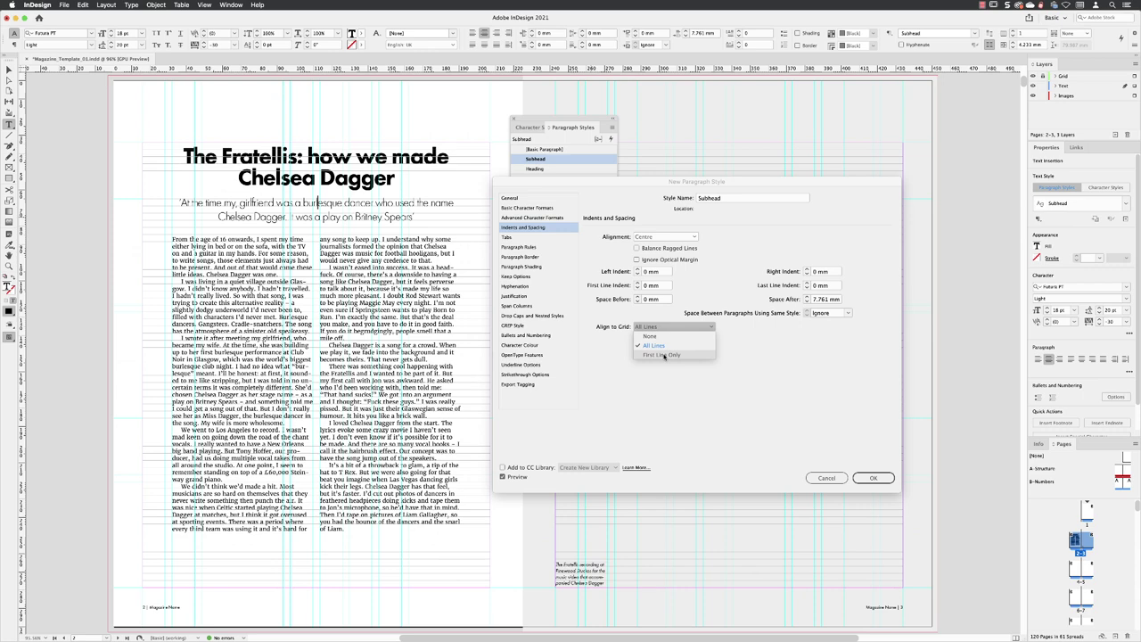
click(663, 356)
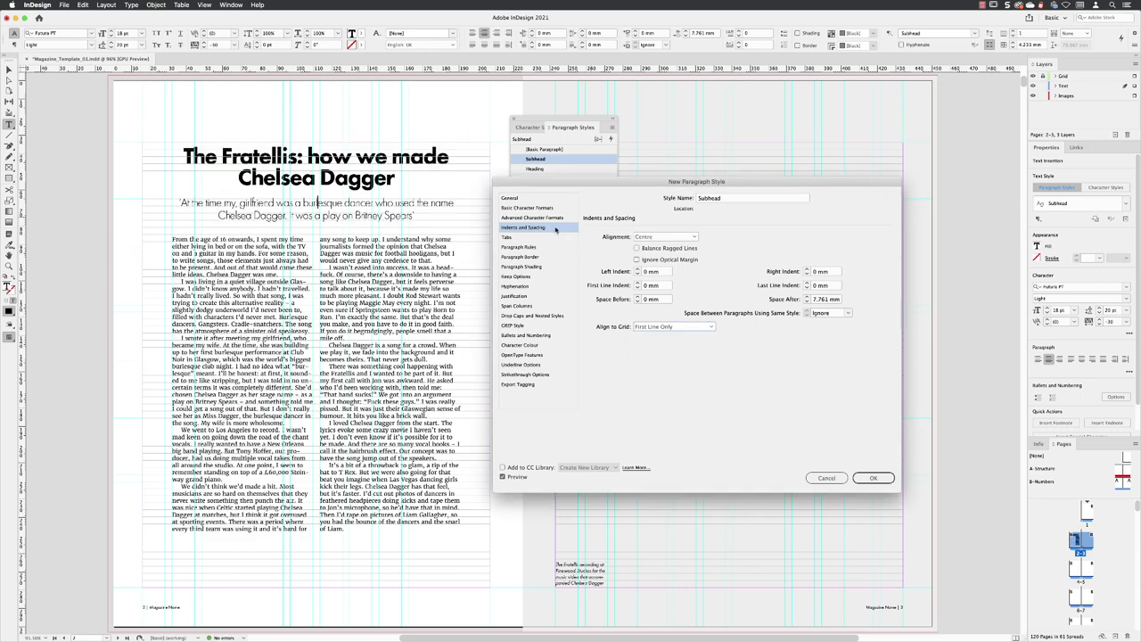
Change the Subhead's space after to 7 mm and save the style
click(542, 208)
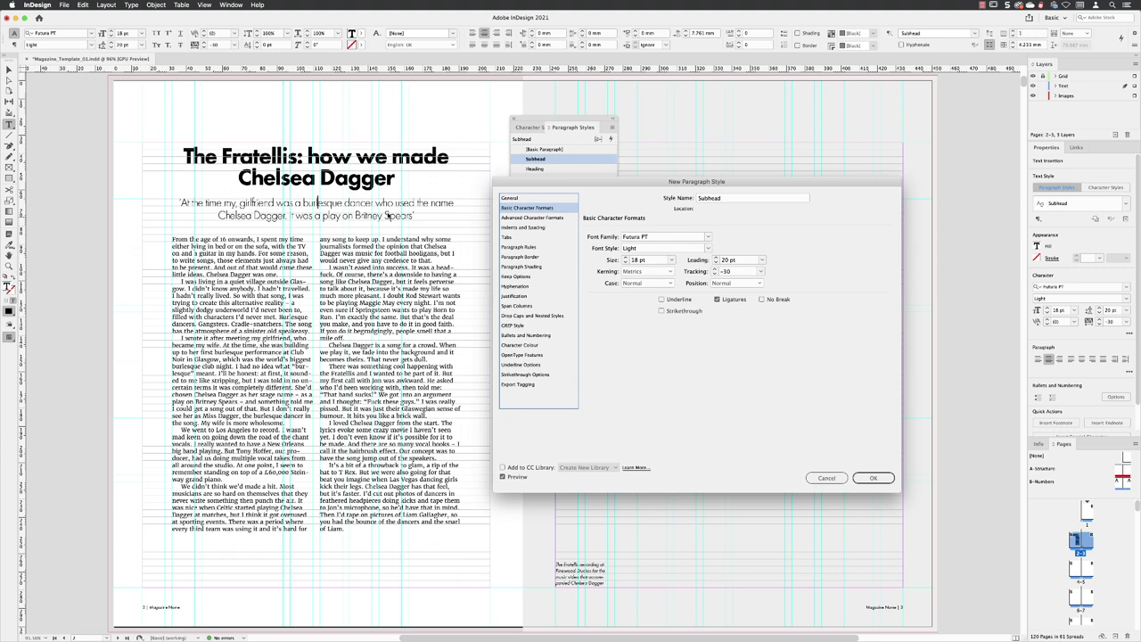
click(546, 227)
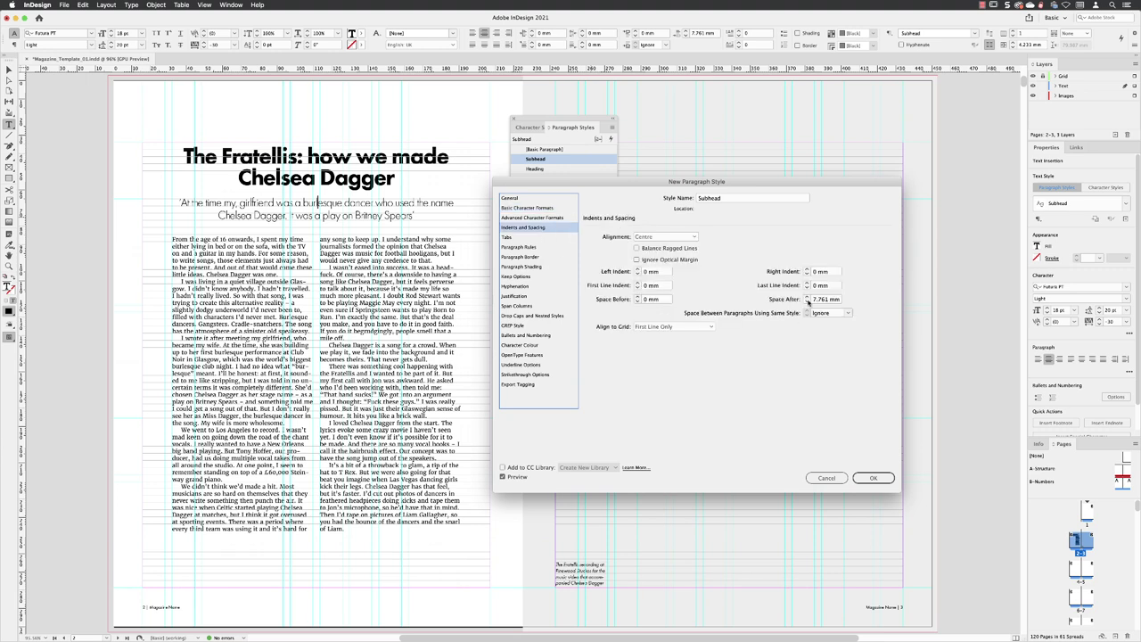
drag(813, 300, 848, 302)
text(0)
key(Tab)
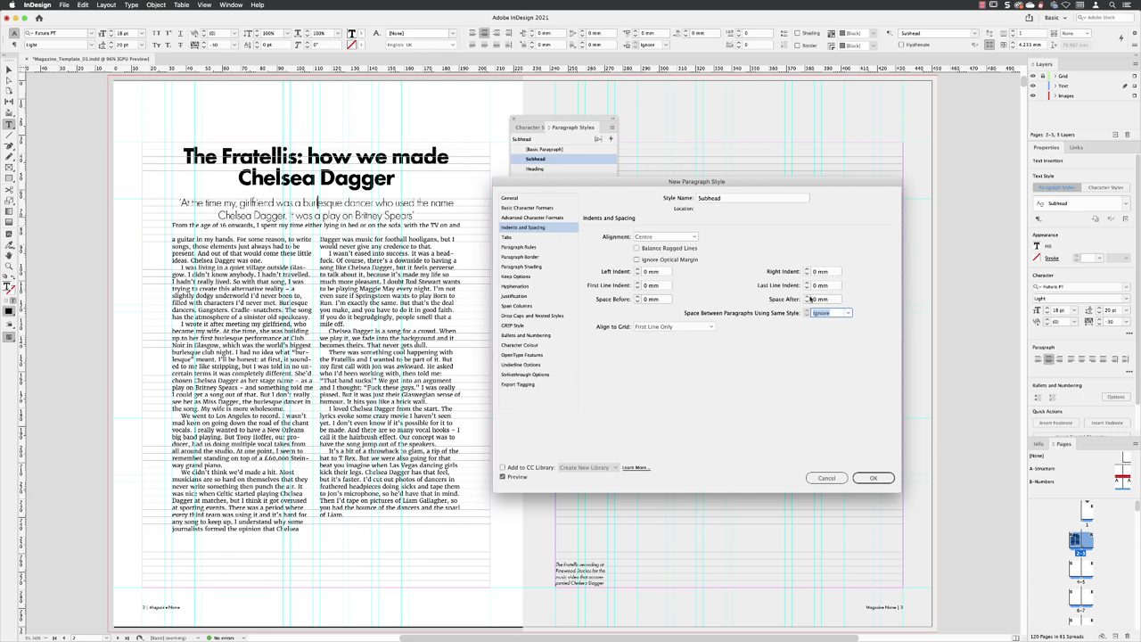
click(807, 297)
click(807, 297)
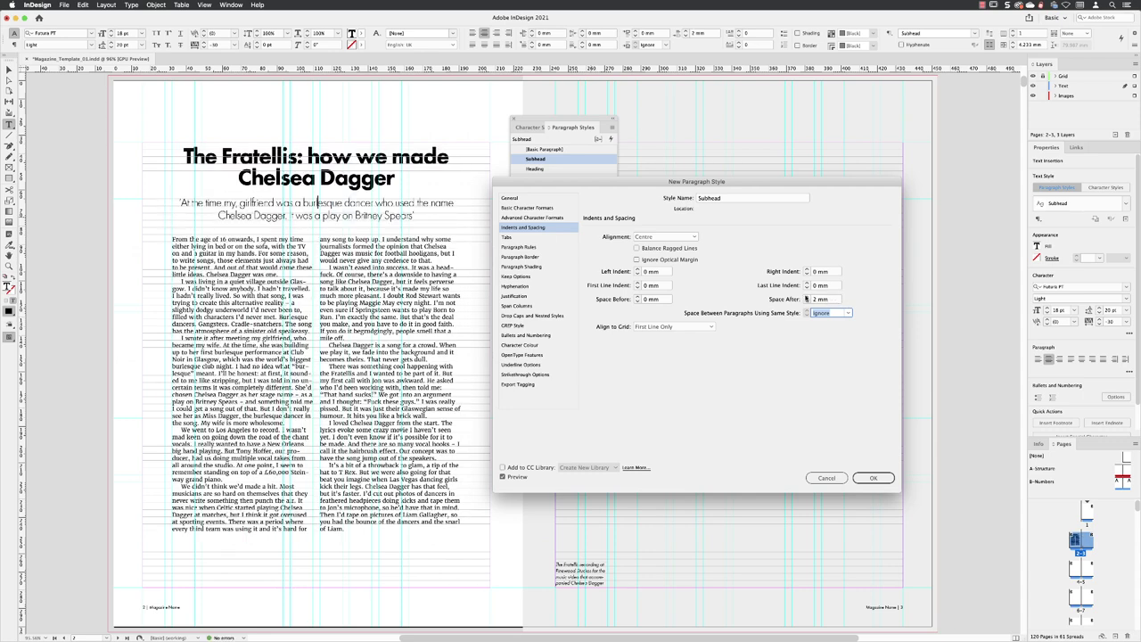
key(shift+Tab)
text(7)
click(864, 478)
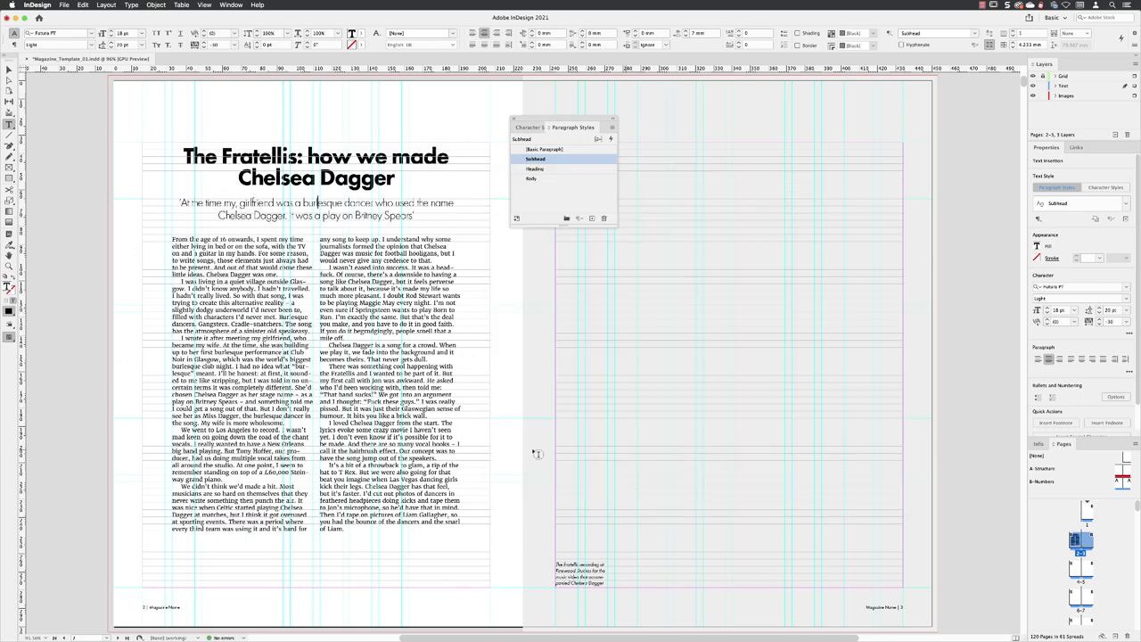
Start a new 'Captions' paragraph style from the Futura PT Book Oblique 8 pt caption text
click(584, 565)
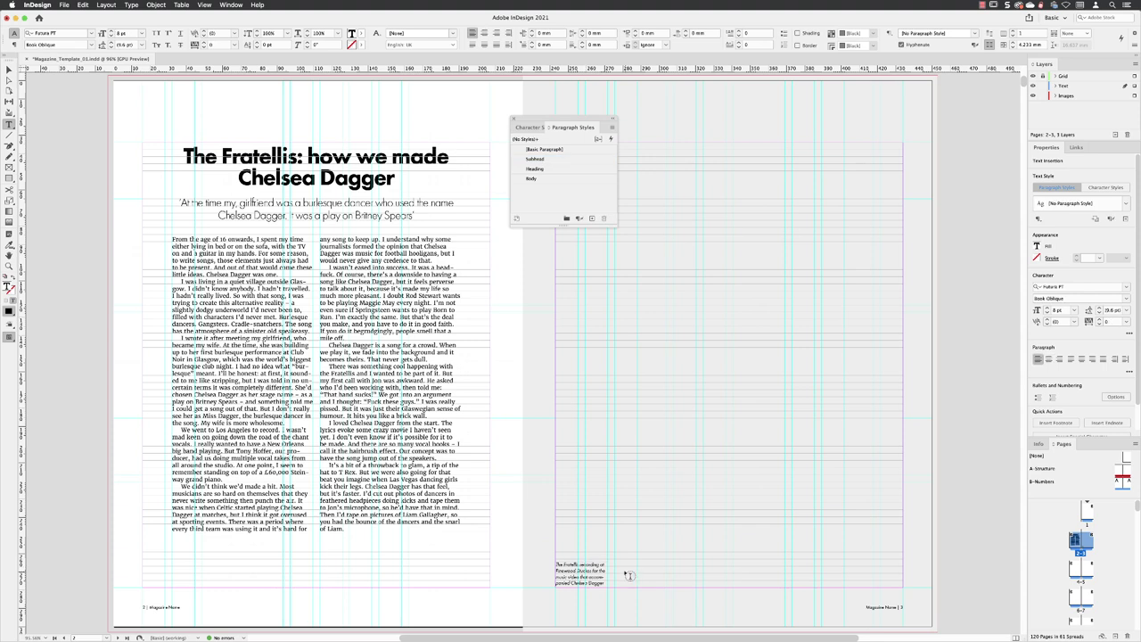
alt+click(591, 219)
text(Captions)
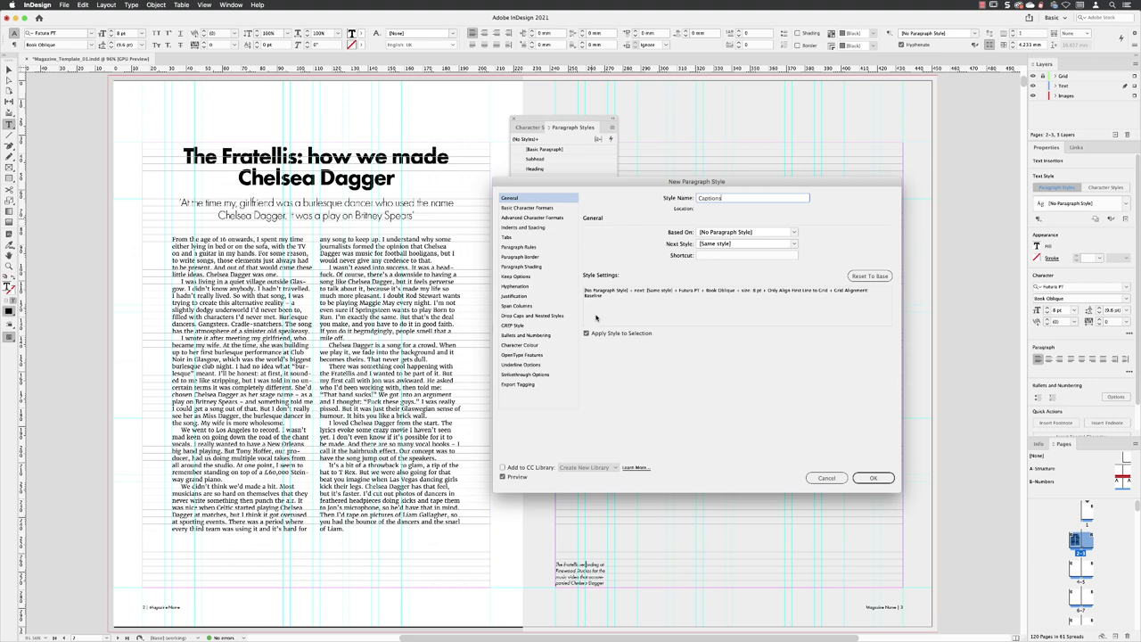
click(535, 208)
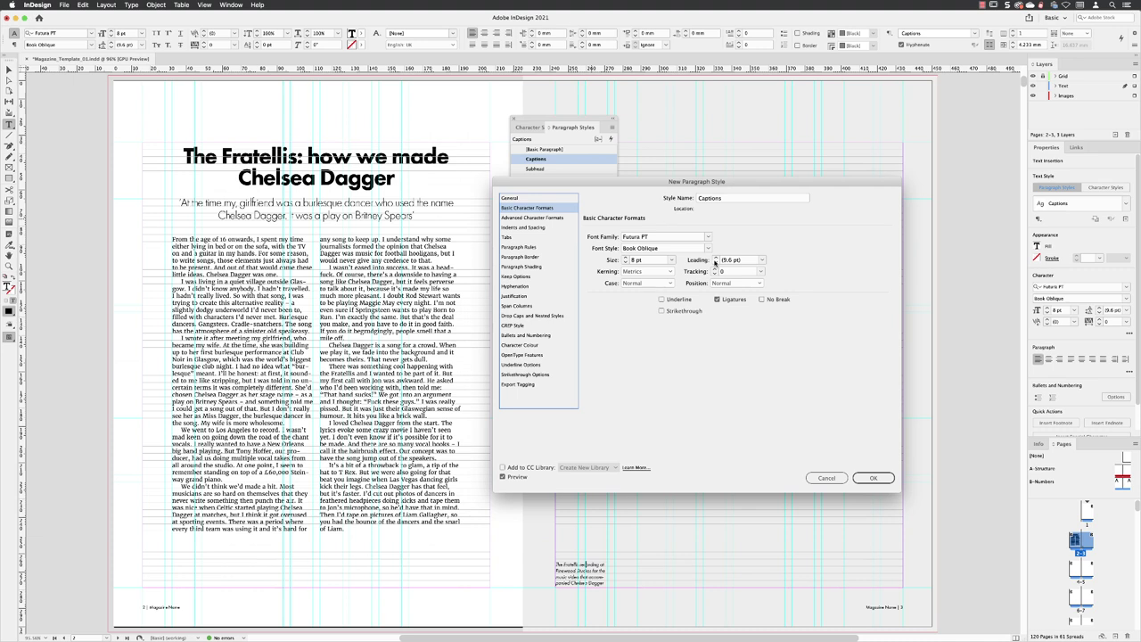
click(543, 228)
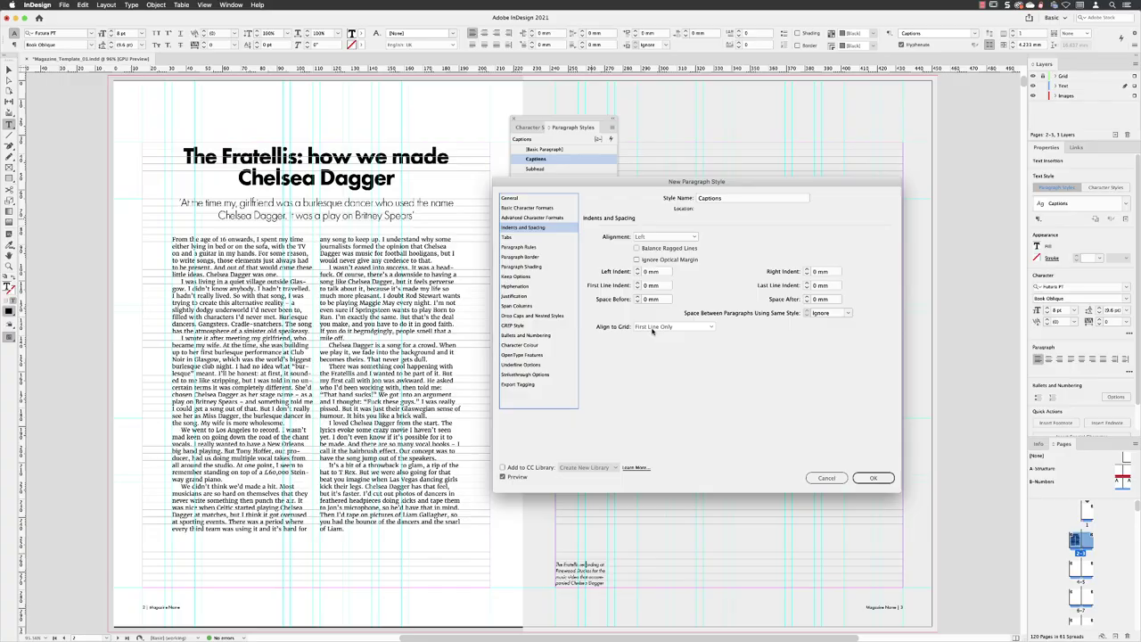
Confirm the Captions style, with first-line grid alignment, as the fourth custom style
click(873, 478)
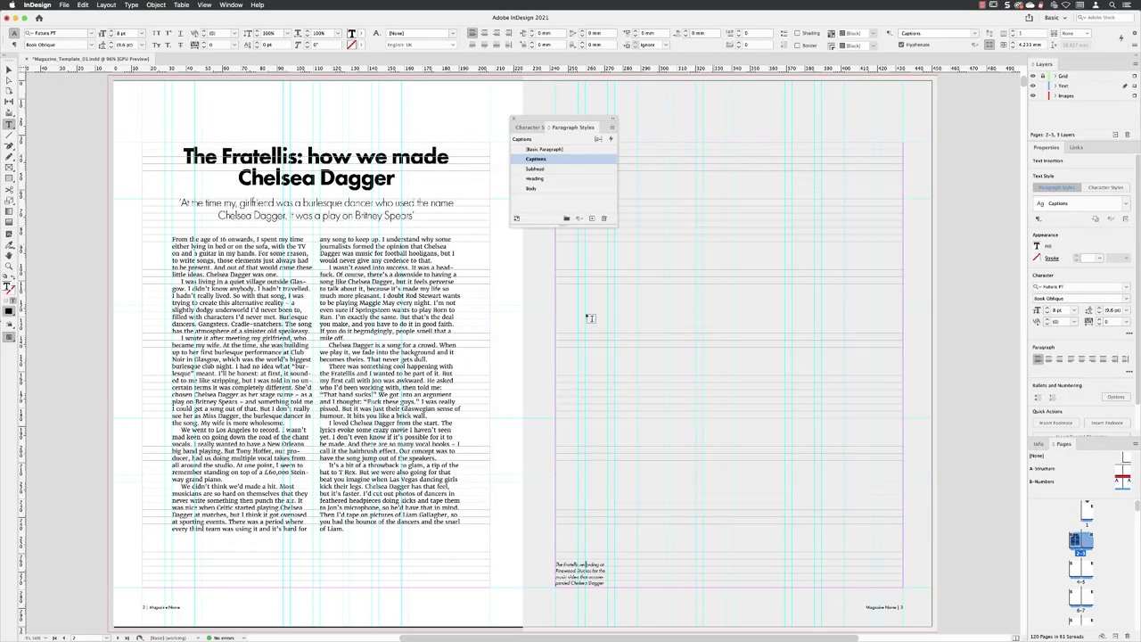